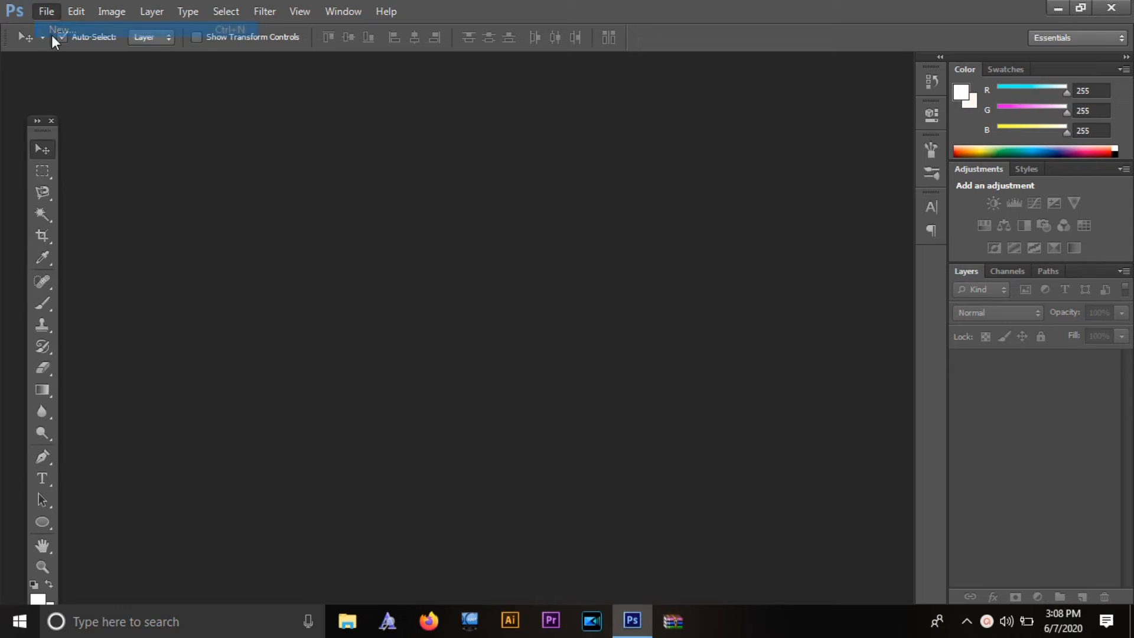
Create a 1600 × 1200 pixel document at 250 pixels/inch, named GOLD TEXT EFFECT, with a white RGB background
key(Tab)
key(Tab)
text(1600)
key(Tab)
text(1200)
key(Tab)
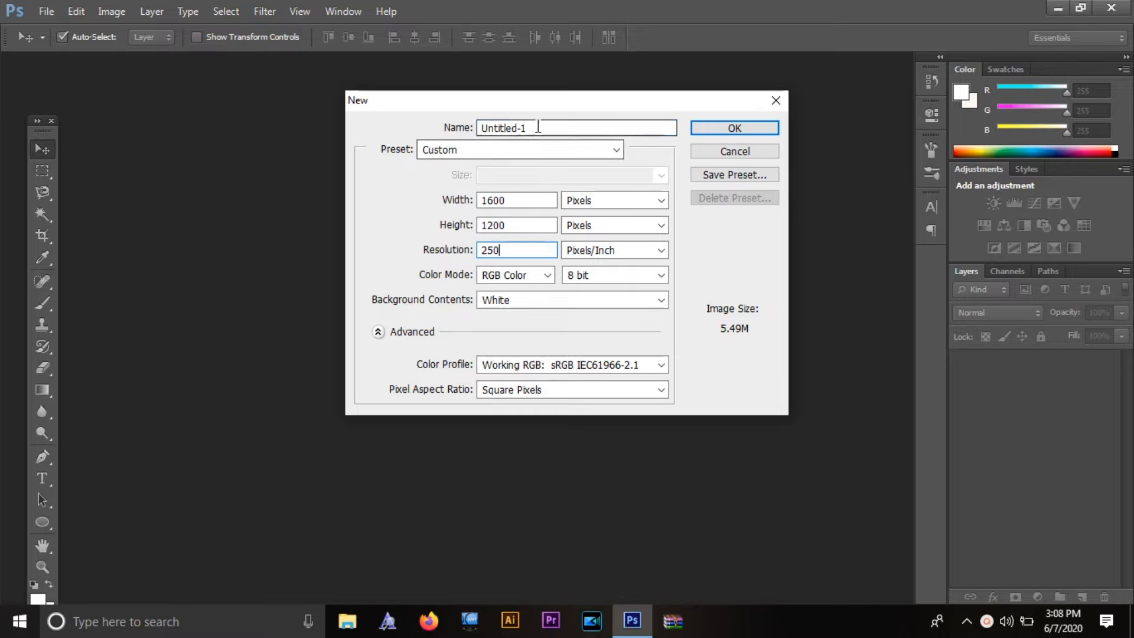
drag(535, 127, 330, 129)
text(GOLD TEXT EFFECT)
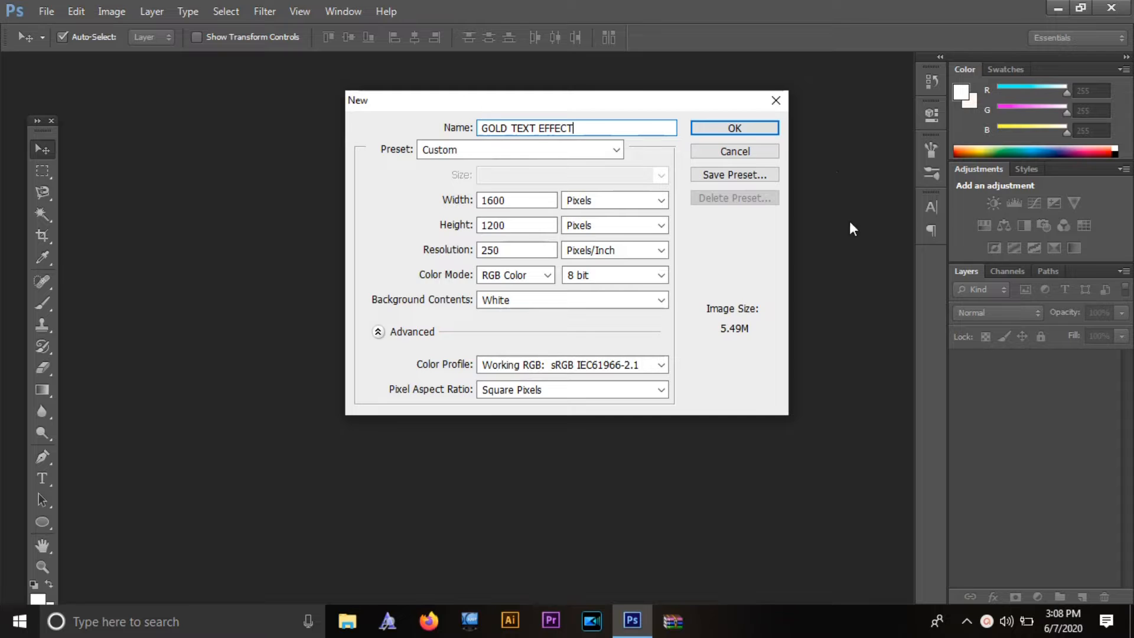
click(732, 125)
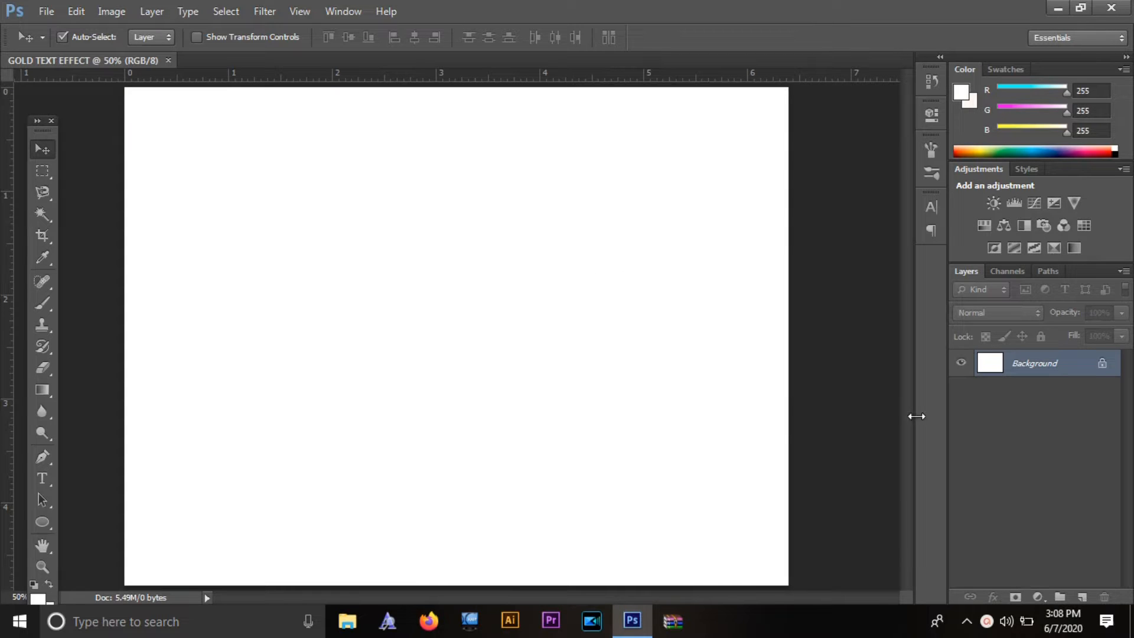
Convert the locked background into a regular layer and give it a very dark red Color Overlay
double_click(1097, 370)
key(Return)
right_click(1027, 374)
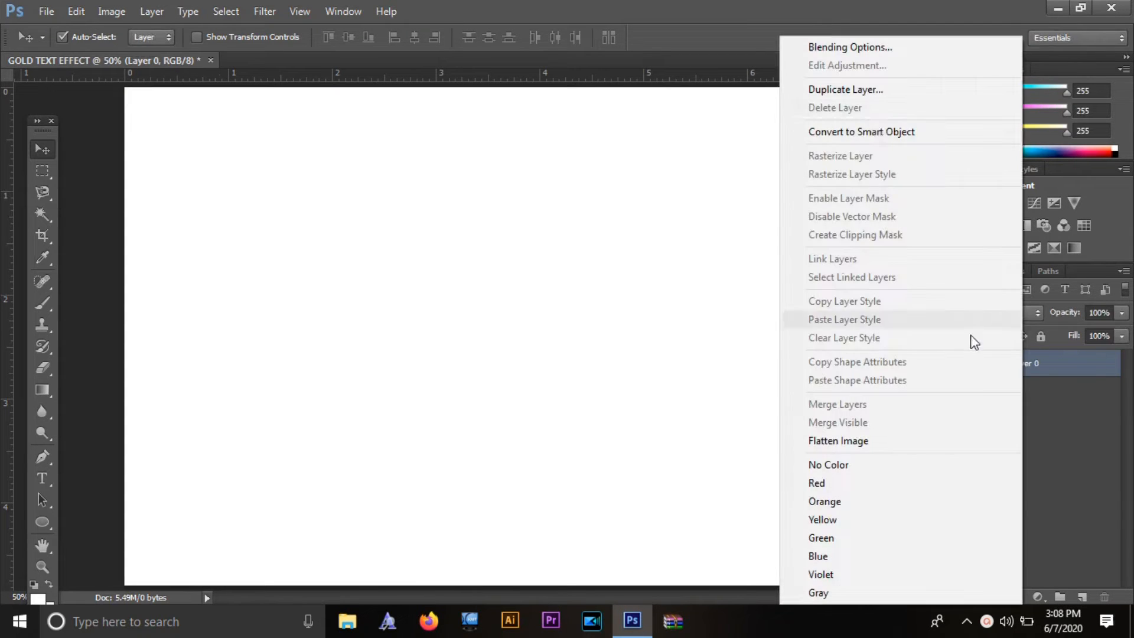
click(859, 46)
click(690, 304)
click(980, 162)
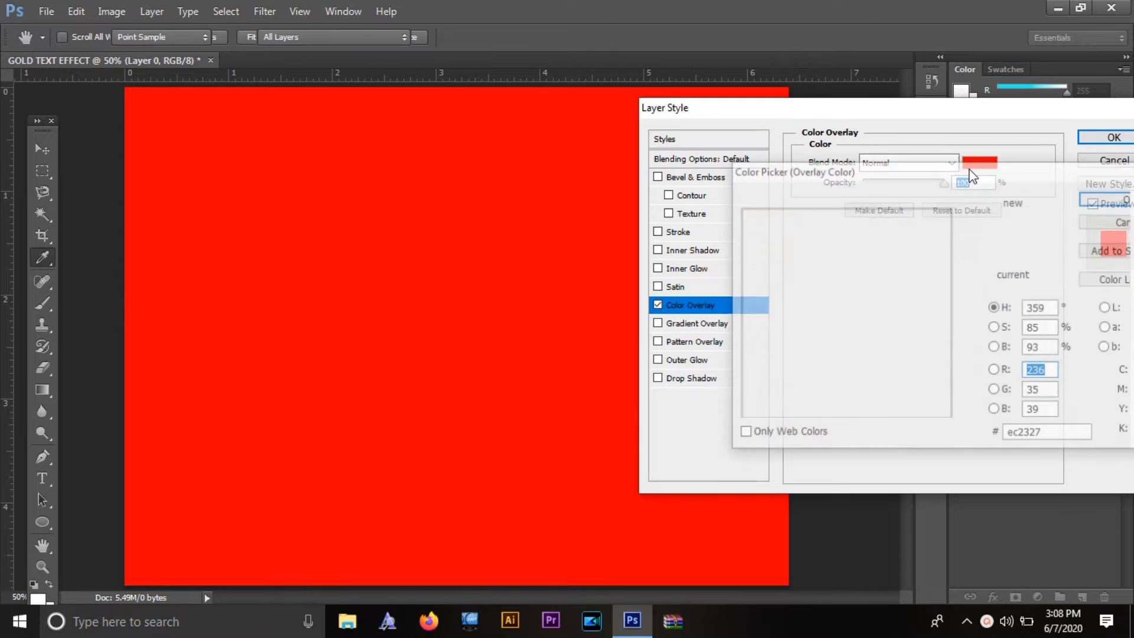
click(925, 410)
click(1108, 198)
click(1114, 137)
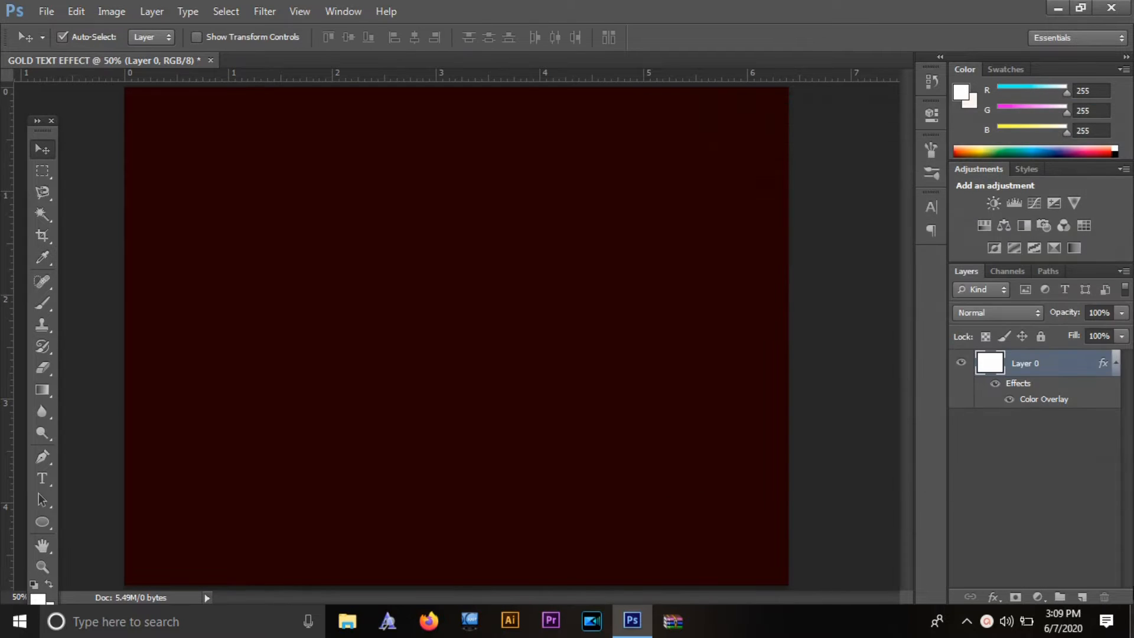
Save the document as GOLD TEXT EFFECT.psd with the default format options
key(ctrl+s)
key(Return)
key(Return)
Add the text "GOLD" in the Cairlinn font on the upper part of the canvas
click(42, 479)
click(215, 306)
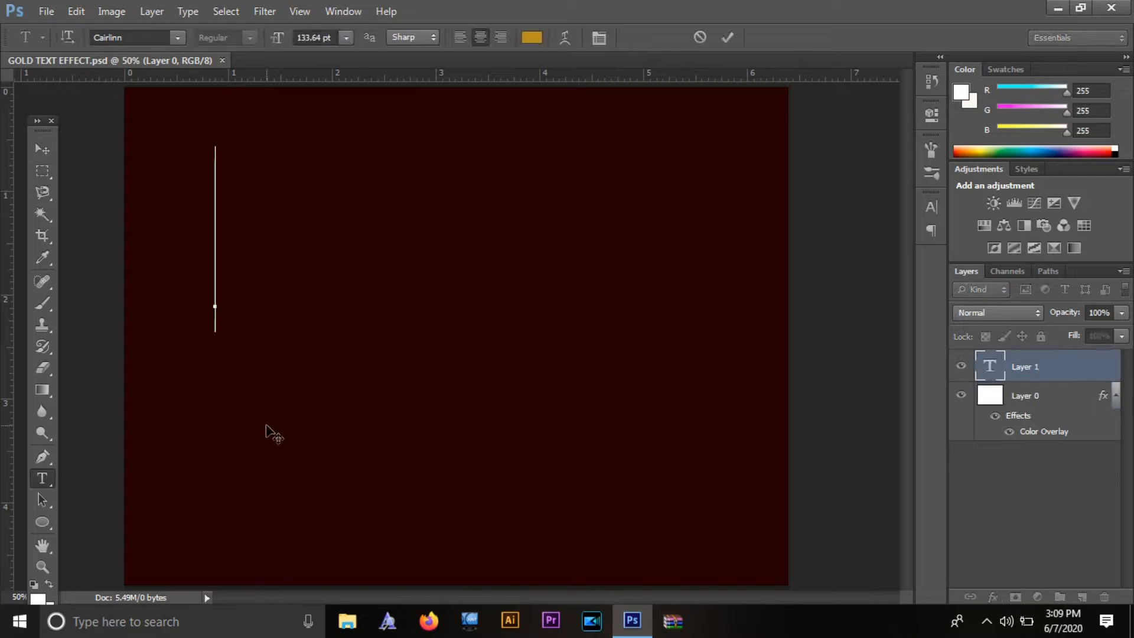
text(GO)
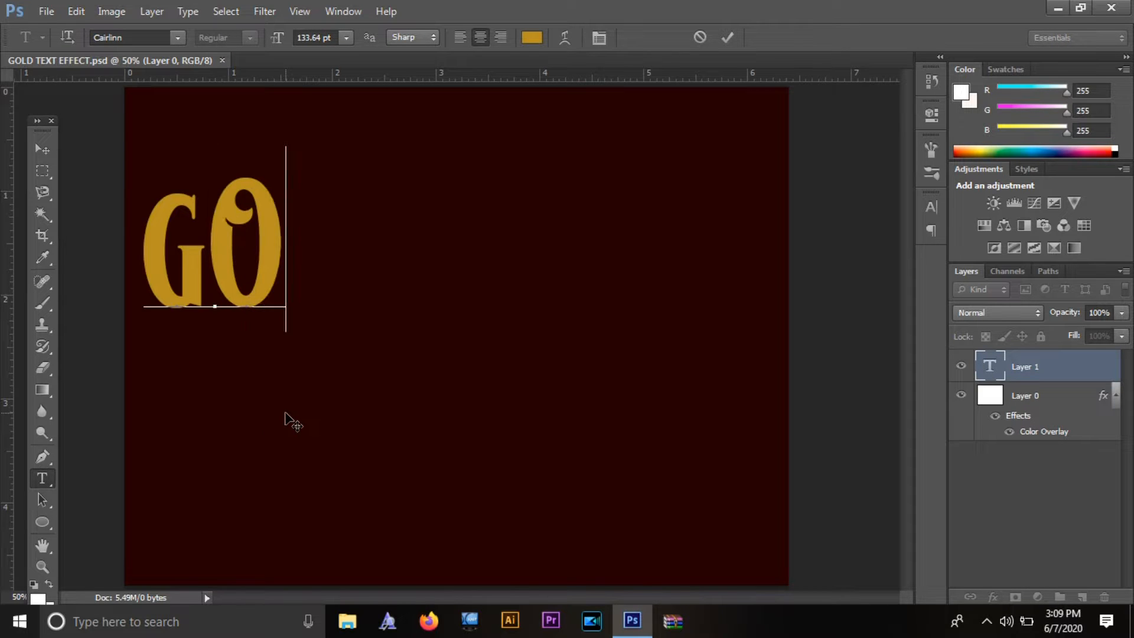
text(LD)
Set the size of the final letter D to 160 pt and move the text to the middle of the canvas
key(ctrl+a)
click(932, 207)
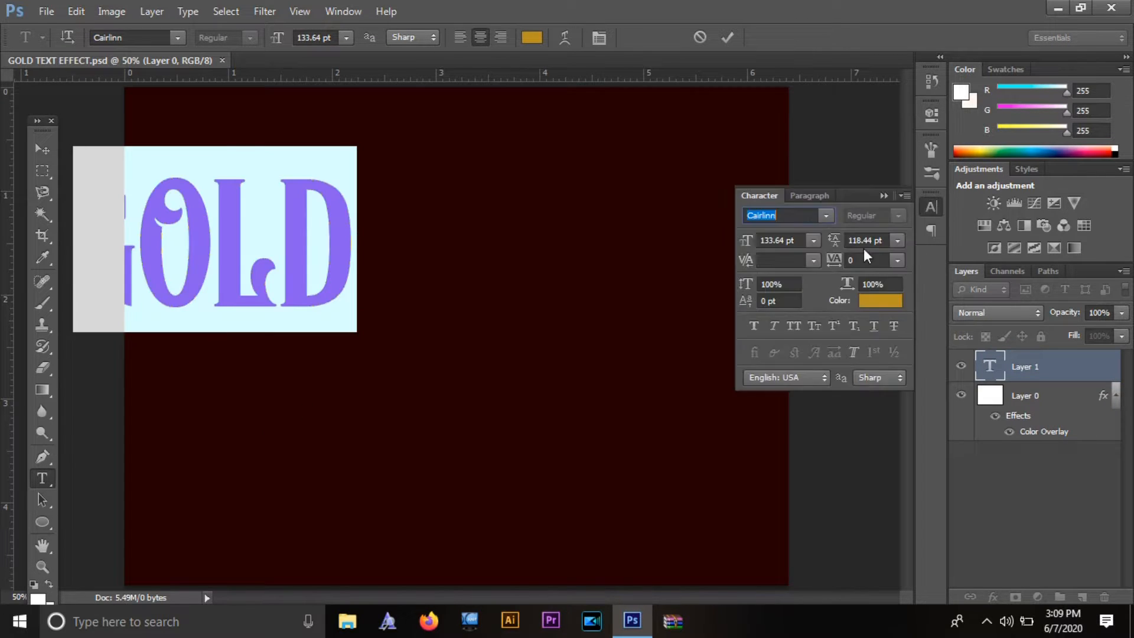
drag(286, 236, 440, 179)
click(779, 239)
key(Up)
key(Up)
key(Up)
key(Up)
key(Up)
key(Up)
key(Up)
key(Up)
key(Up)
key(Up)
key(Up)
key(Up)
key(Up)
key(Up)
key(Up)
key(Up)
key(Up)
key(Up)
key(Up)
key(Up)
key(Up)
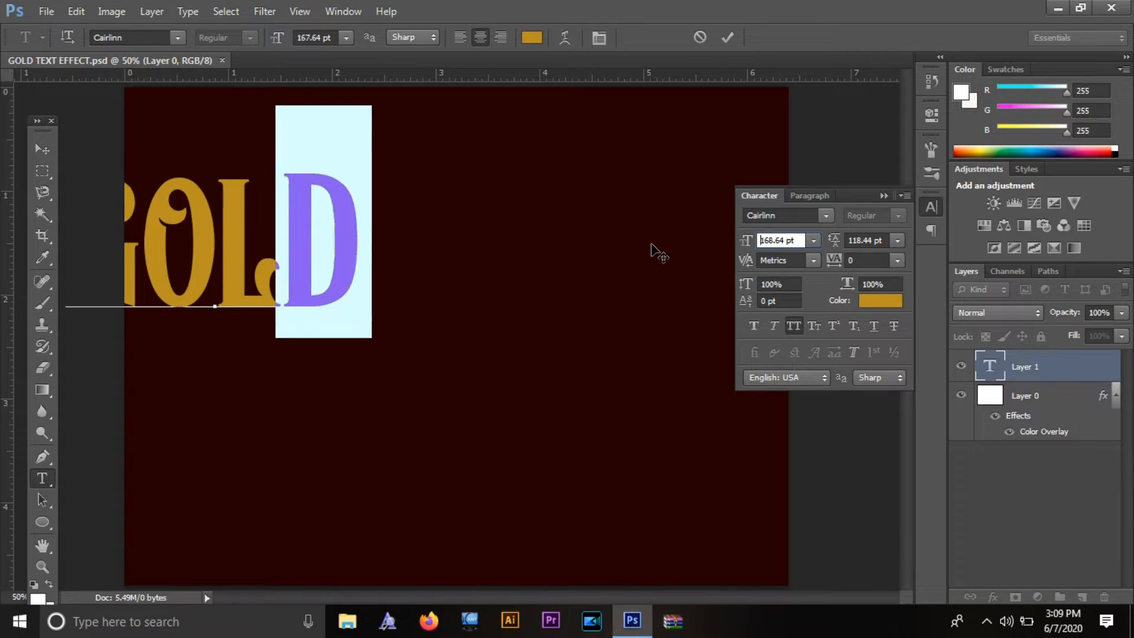
key(Down)
key(Down)
key(Down)
key(Down)
key(Down)
key(Down)
key(Down)
key(Down)
key(Down)
key(Down)
key(Down)
key(Down)
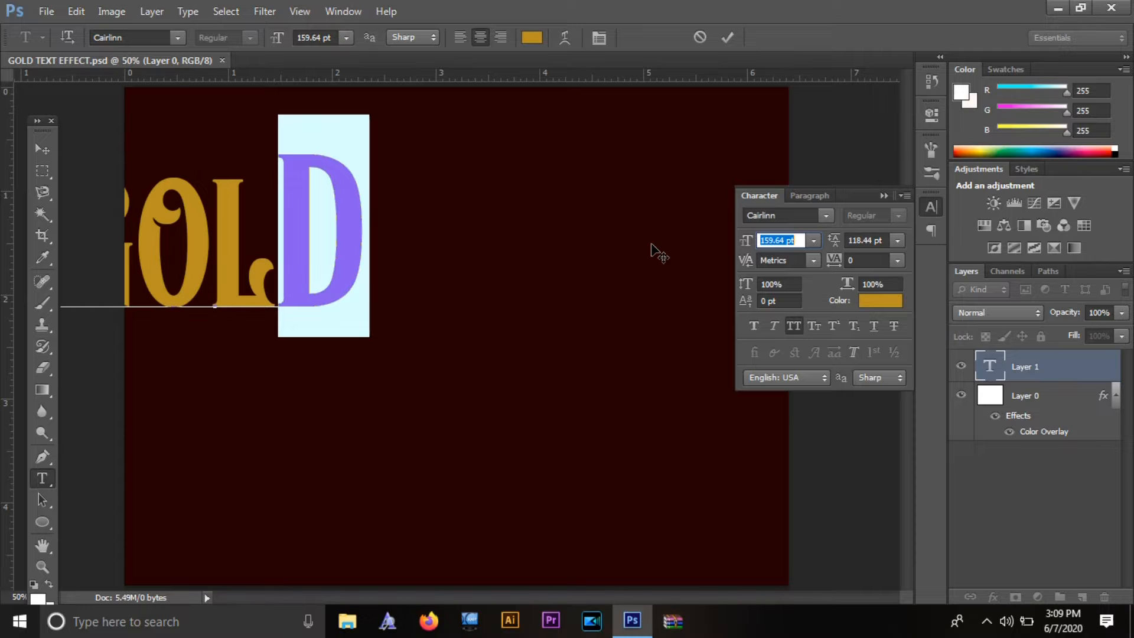
text(160)
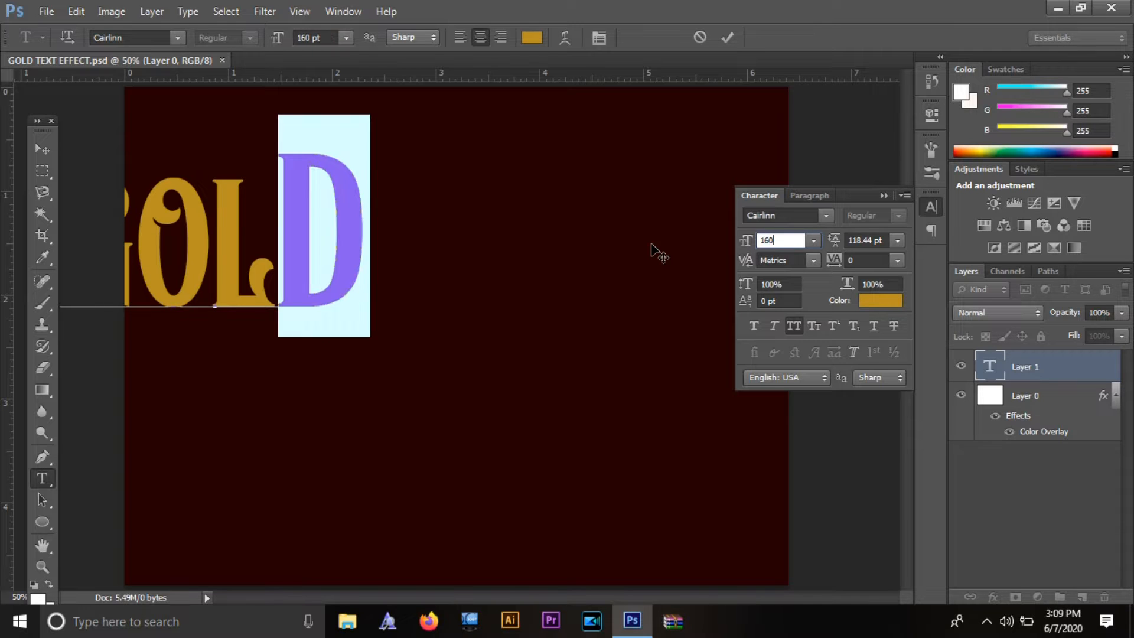
click(727, 37)
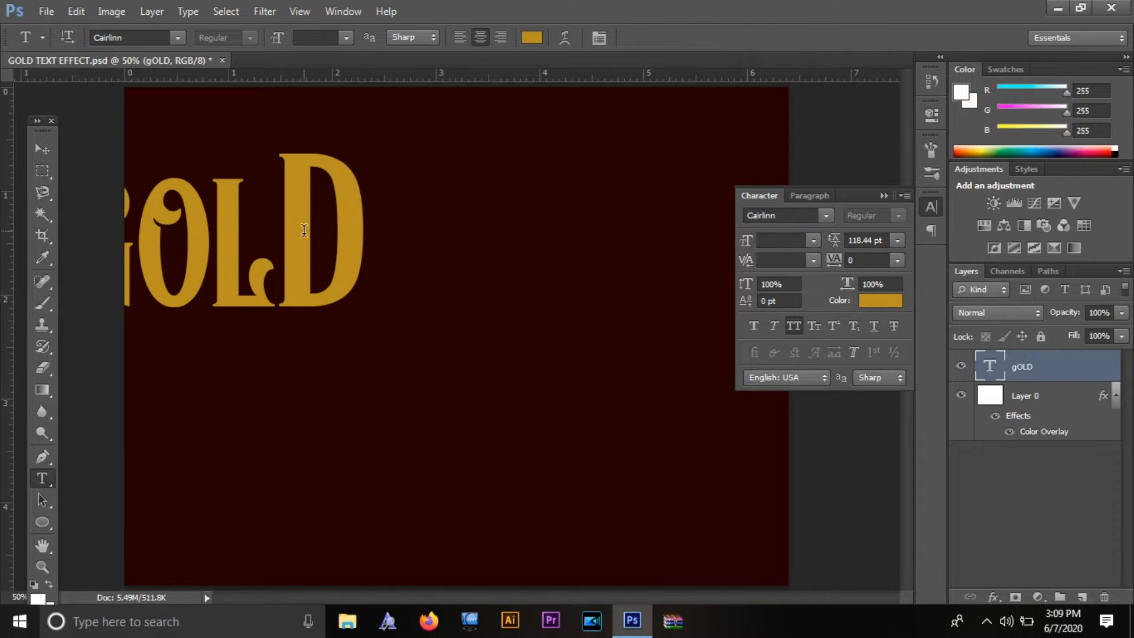
key(v)
drag(299, 216, 509, 331)
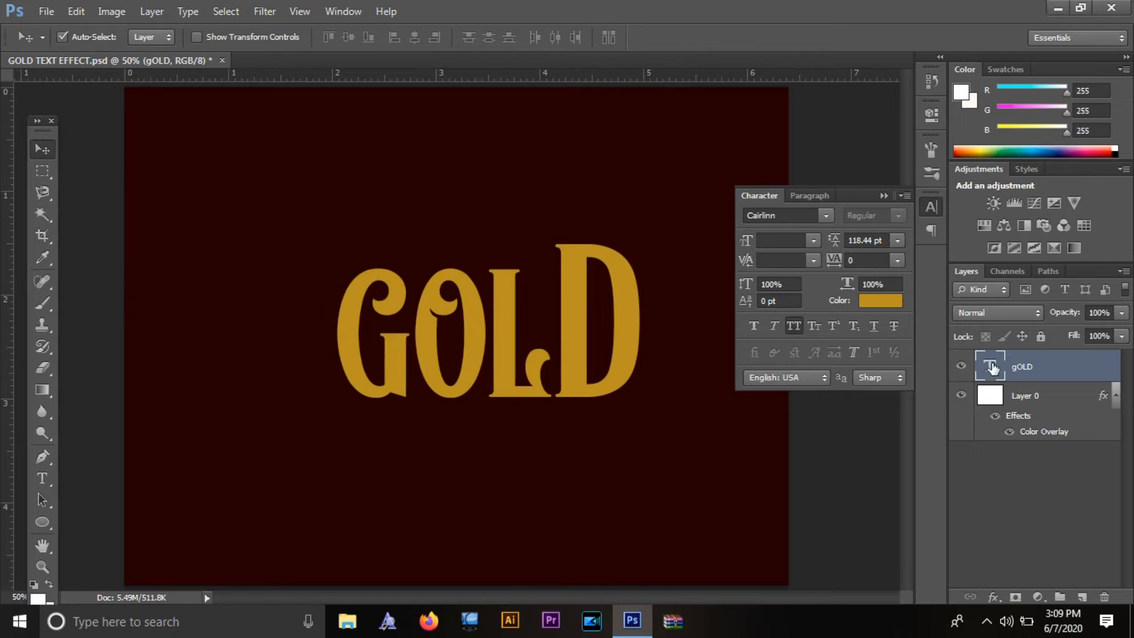
Set the size of the first letter G to 160 pt and commit the text edit
double_click(991, 367)
click(413, 331)
drag(414, 330, 336, 331)
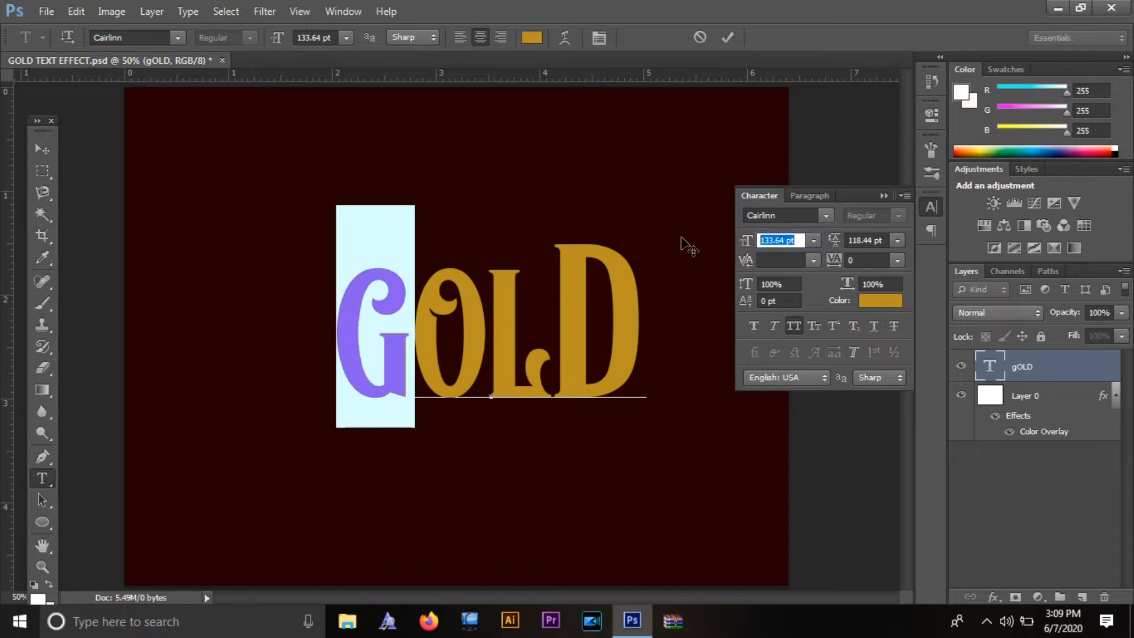
text(160)
click(883, 195)
click(727, 37)
Scale the GOLD text up to about 4.6 inches wide and centre it on the canvas
key(v)
drag(508, 367, 437, 389)
key(ctrl+t)
drag(587, 225, 670, 179)
drag(642, 369, 688, 371)
click(834, 37)
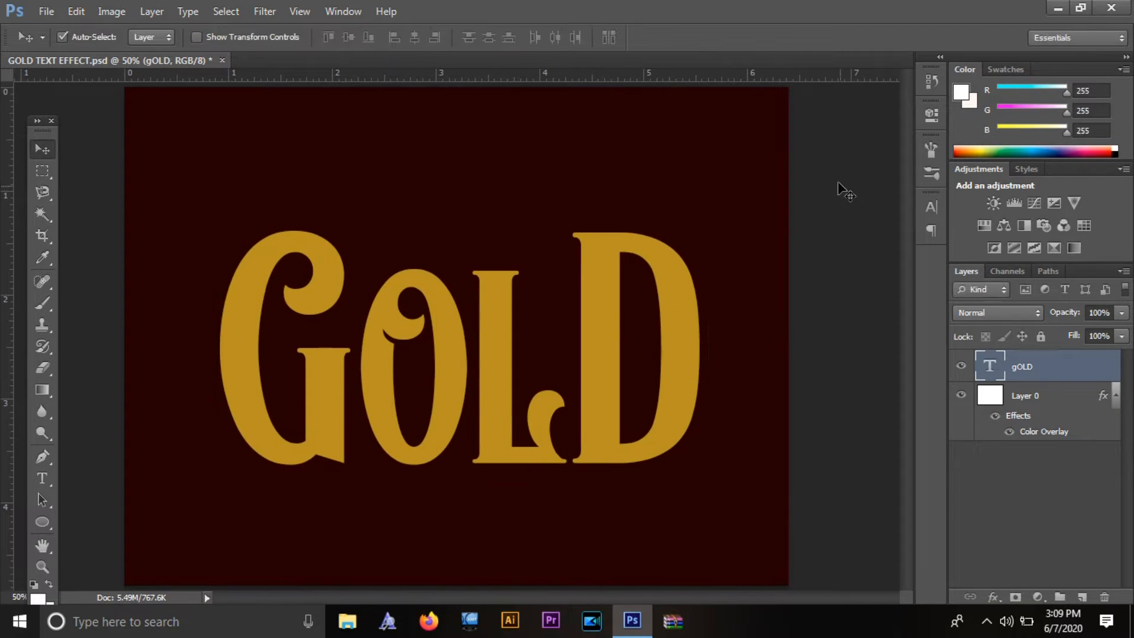
click(842, 145)
key(ctrl+minus)
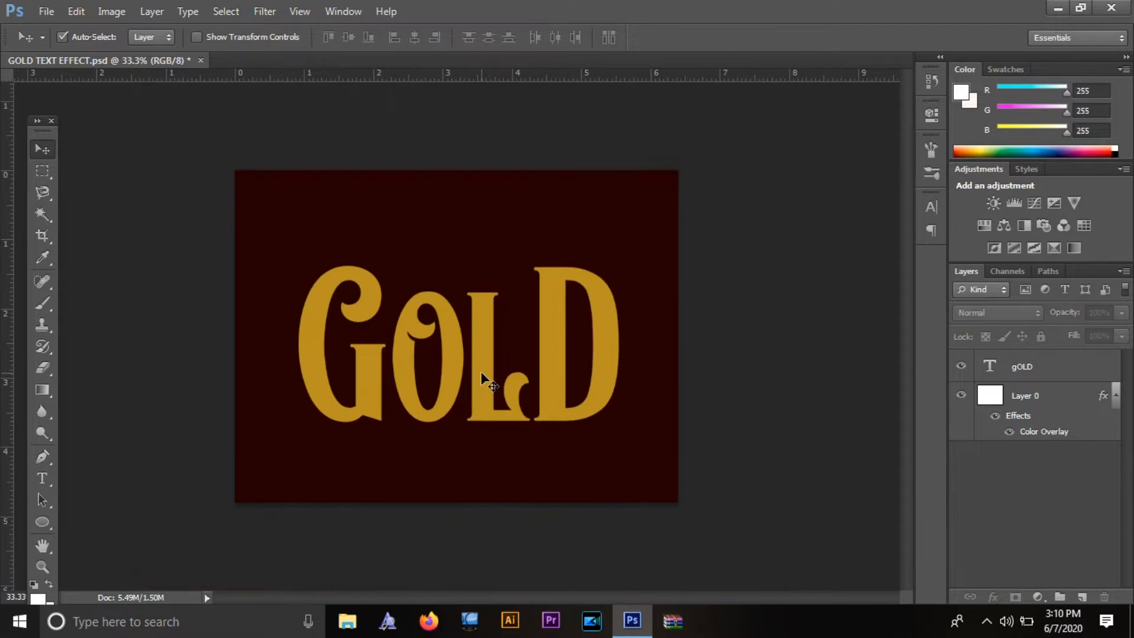
click(573, 369)
key(ctrl+plus)
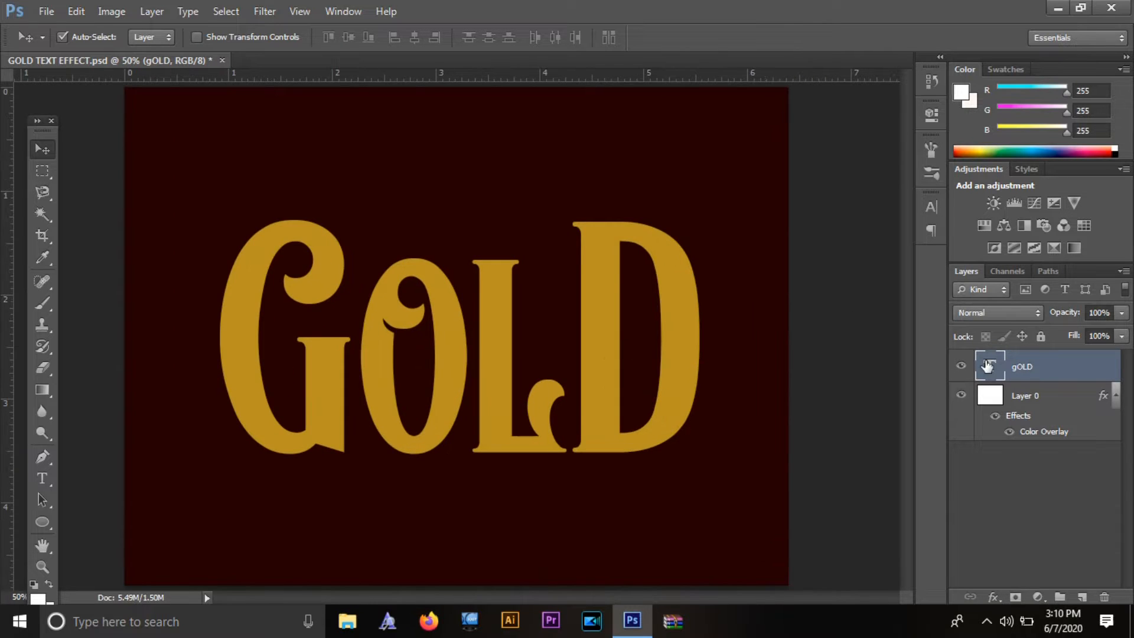
Duplicate the GOLD text layer and hide the original beneath the copy
key(ctrl+j)
click(961, 400)
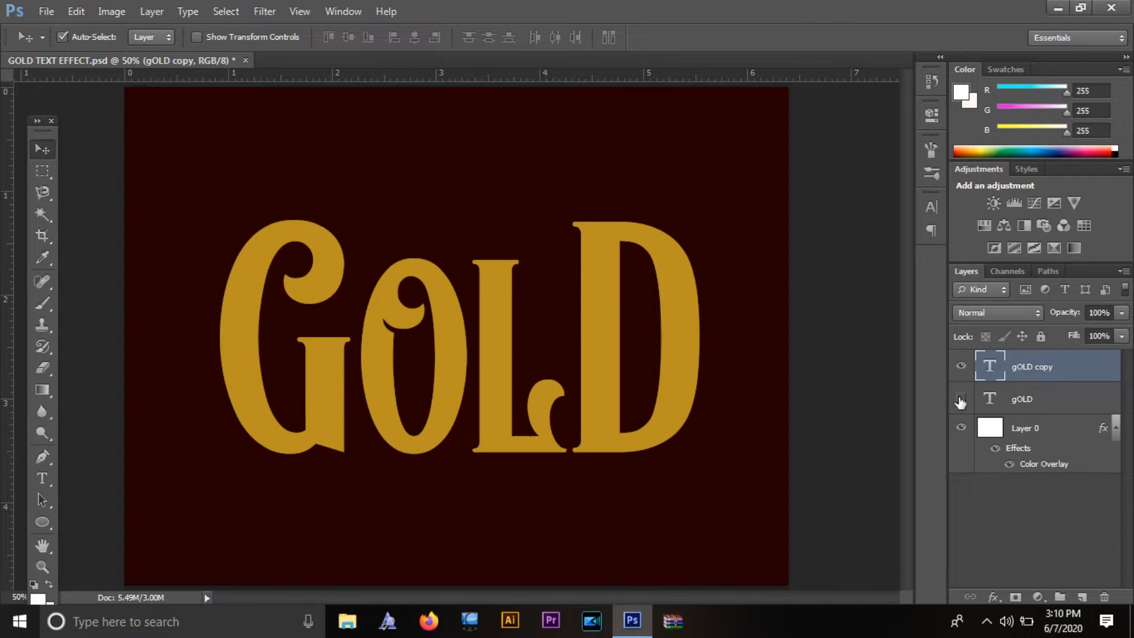
Add Bevel & Emboss to the text copy with 551% depth, 18 px size and 8 px soften
right_click(990, 370)
click(848, 213)
click(696, 178)
drag(878, 205, 910, 260)
click(872, 259)
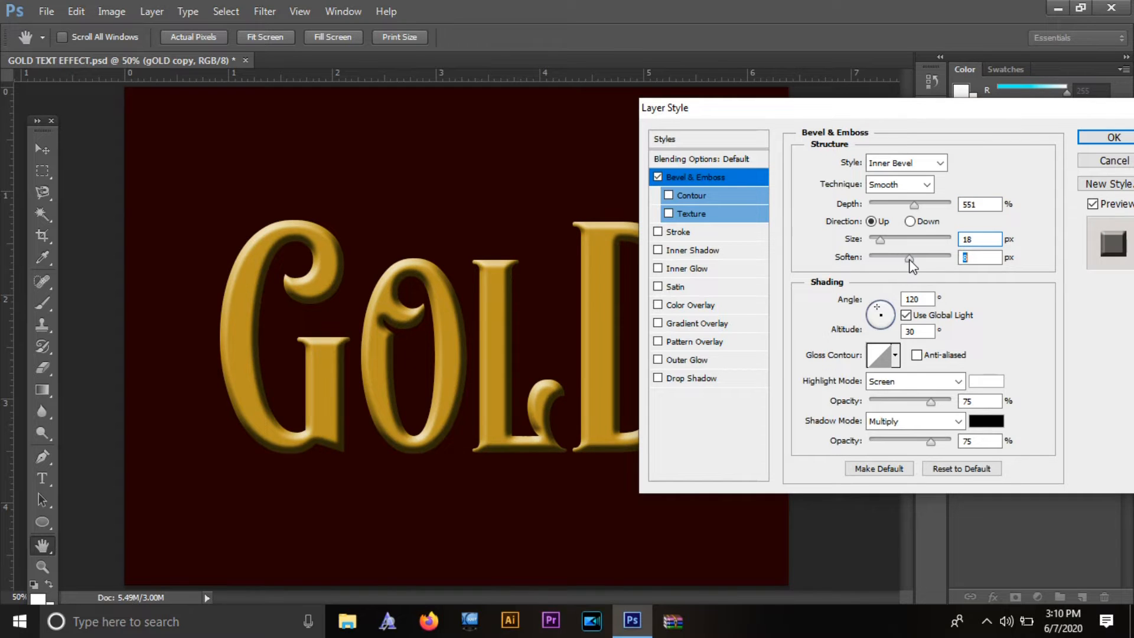
Change the bevel's shadow color to dark red #390202
click(986, 420)
click(940, 388)
click(939, 371)
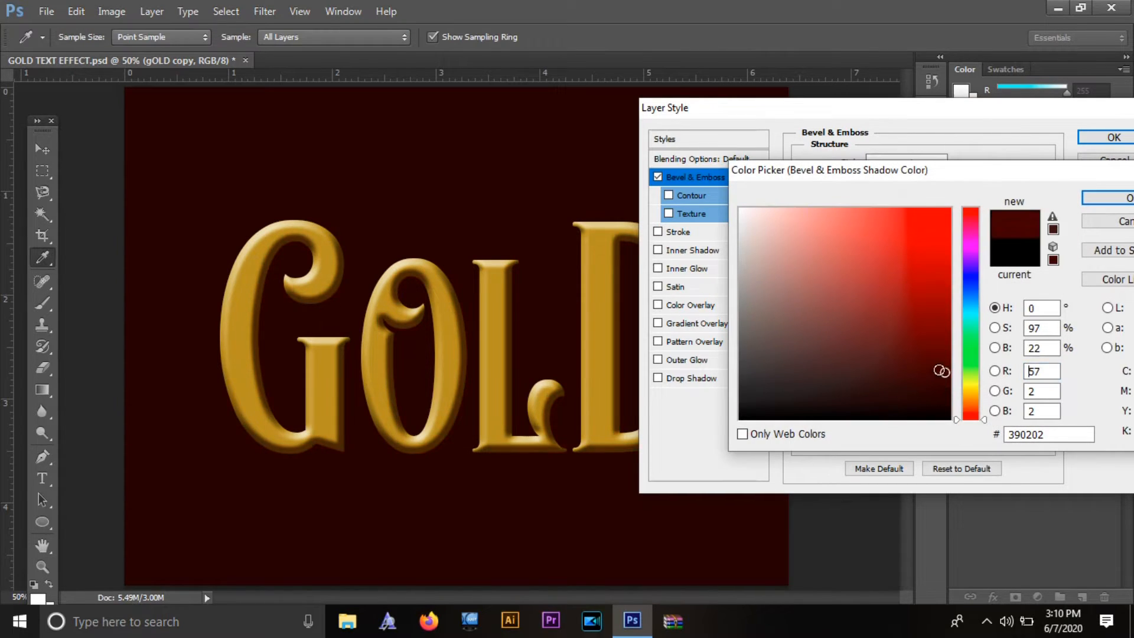
click(1093, 198)
Set the bevel's highlight color to pale yellow #fcf1b6 and its highlight opacity to 81%
click(985, 402)
click(983, 390)
click(798, 211)
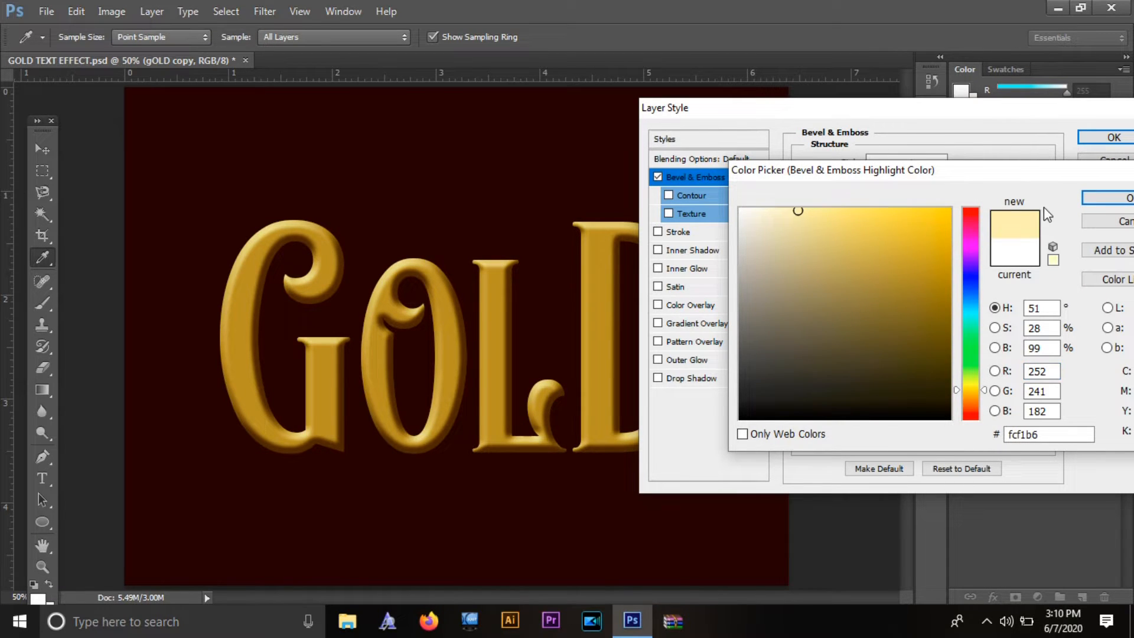
click(1105, 202)
mouse_move(924, 406)
mouse_down()
mouse_move(915, 402)
mouse_move(935, 399)
mouse_up()
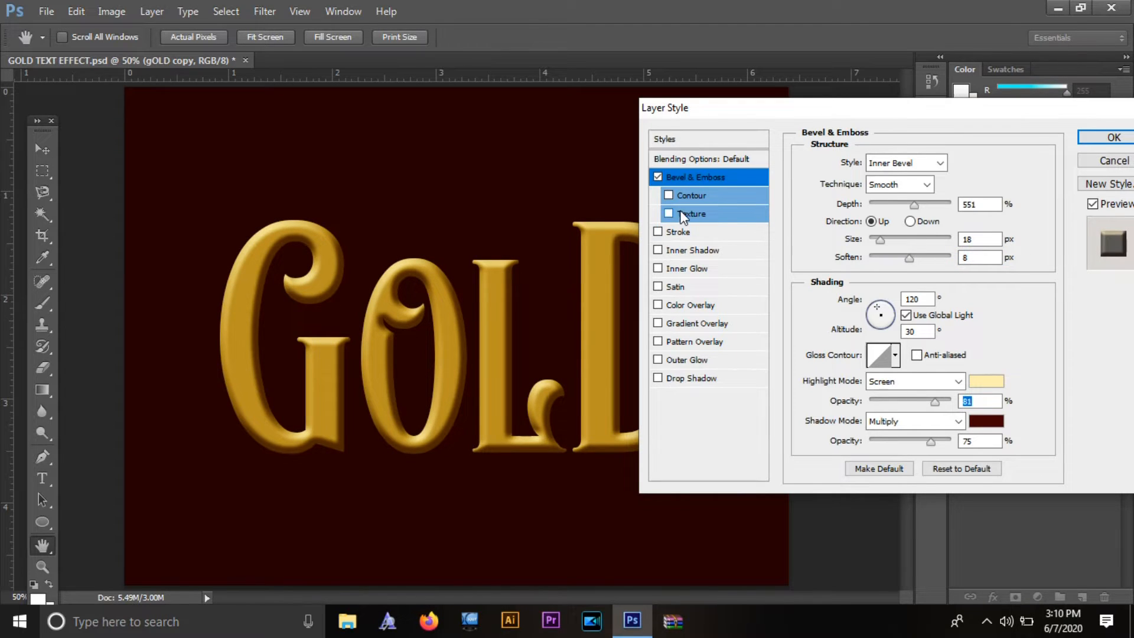
Enable Inner Shadow on the text copy and set its color to pale yellow
click(658, 250)
click(733, 248)
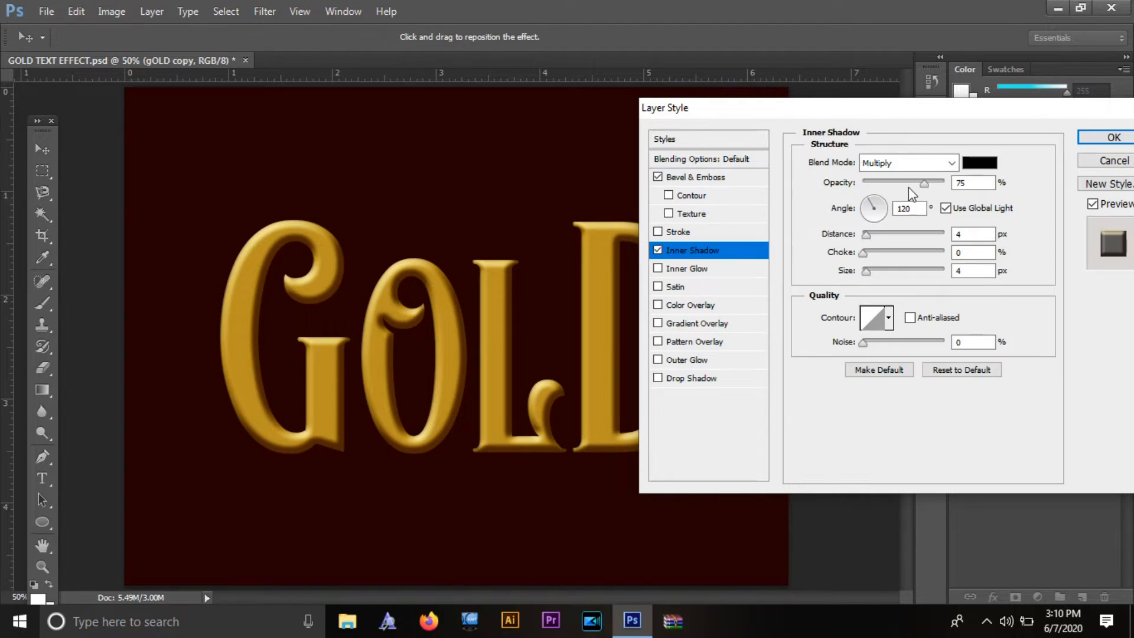
click(980, 163)
click(969, 381)
click(801, 211)
click(1106, 197)
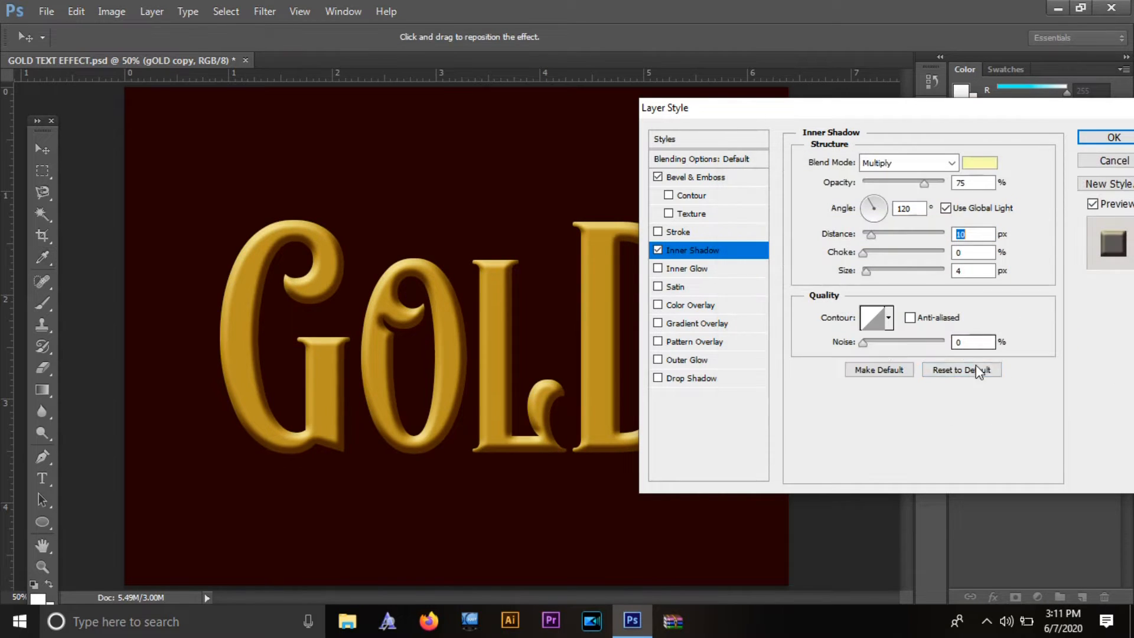
Set the Inner Shadow to Normal blend mode, 24% opacity, 22 px distance, 84 px size and 80% noise
drag(866, 344, 924, 344)
mouse_move(904, 235)
mouse_down()
mouse_move(923, 236)
mouse_move(909, 235)
mouse_up()
drag(867, 272, 893, 279)
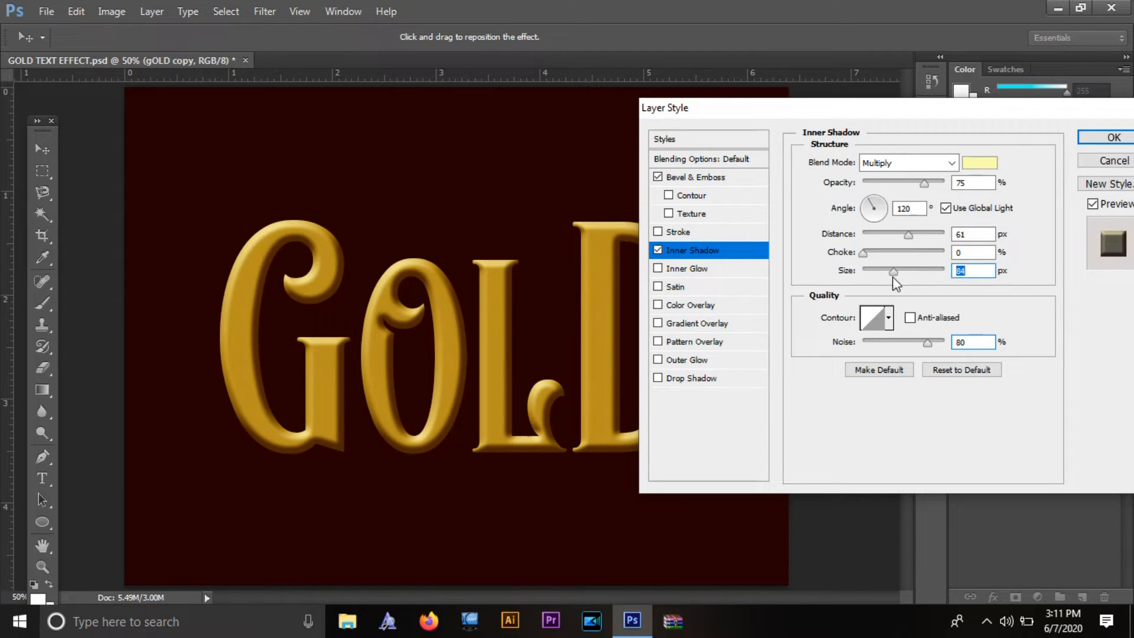
click(889, 164)
click(889, 159)
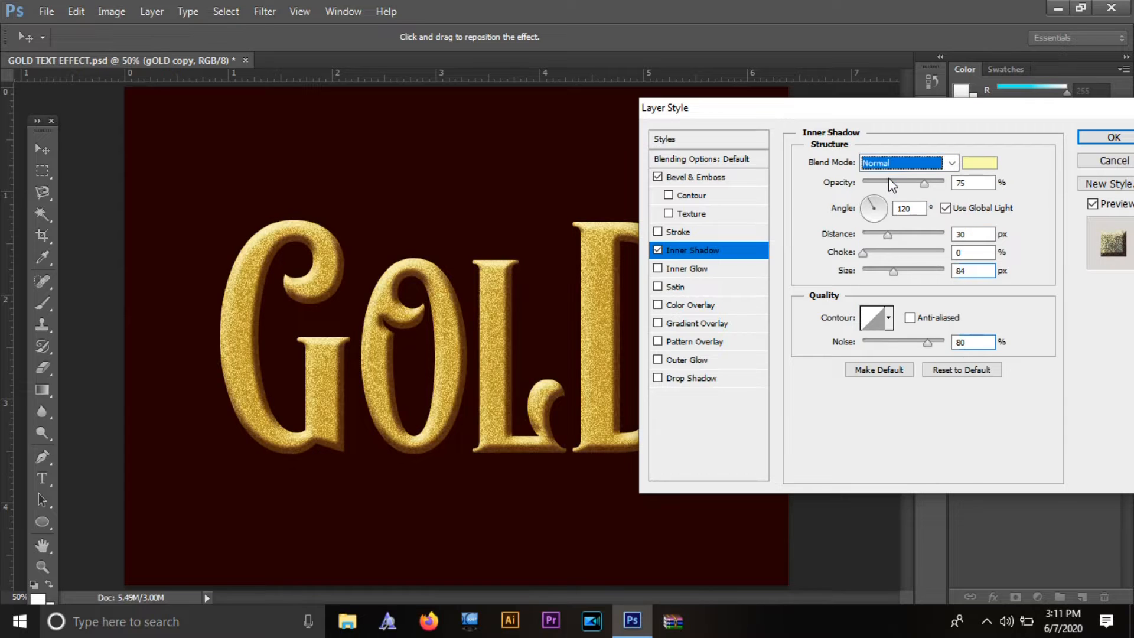
drag(891, 233, 884, 234)
drag(925, 183, 882, 181)
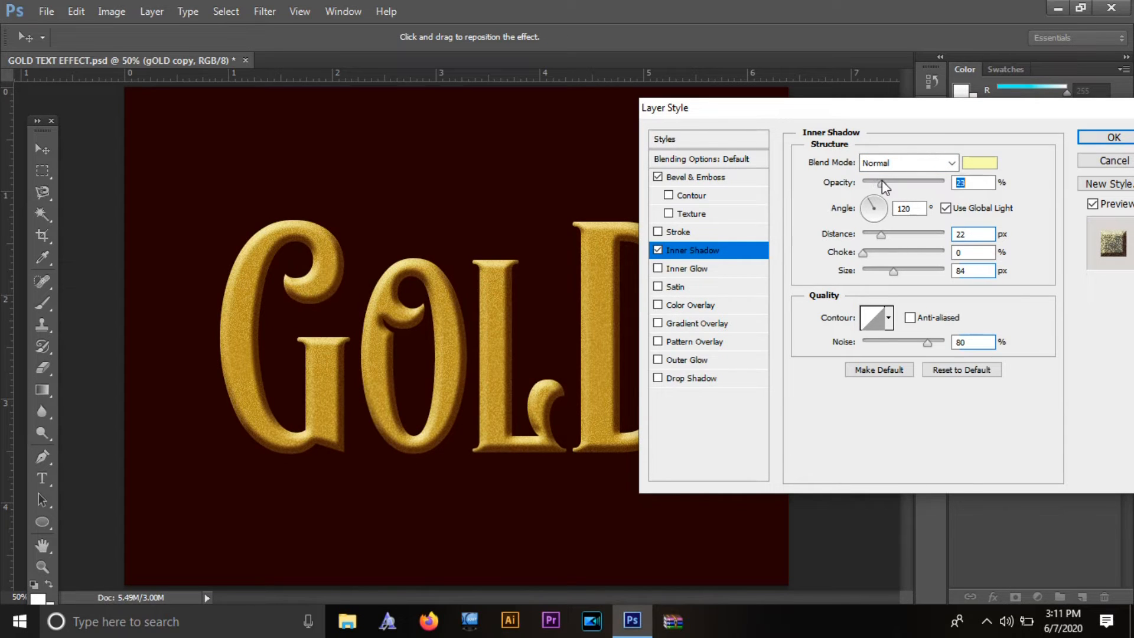
Add an Inner Glow in dark red #2a0202 with 14% choke and 166 px size
click(731, 270)
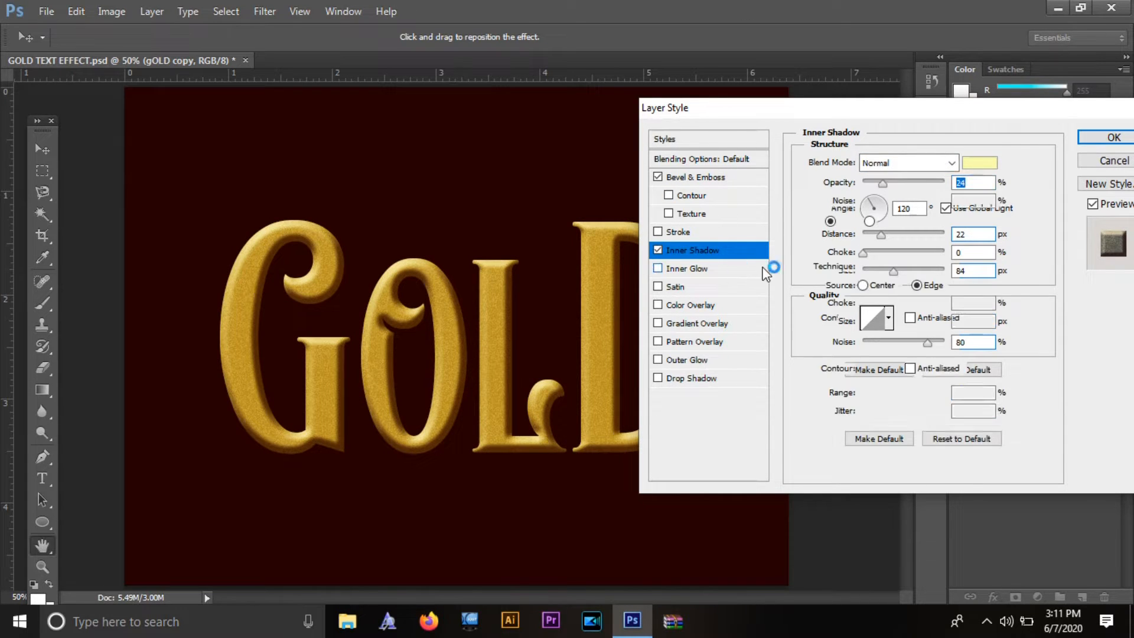
drag(864, 304, 868, 303)
drag(866, 320, 880, 324)
click(847, 221)
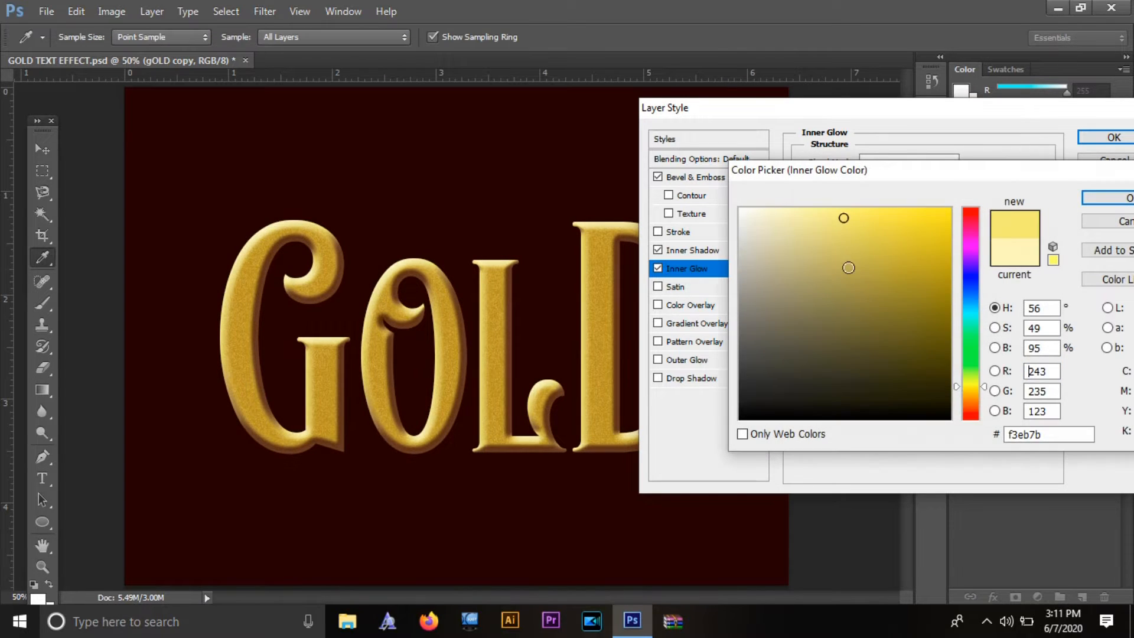
drag(958, 381, 957, 394)
click(970, 418)
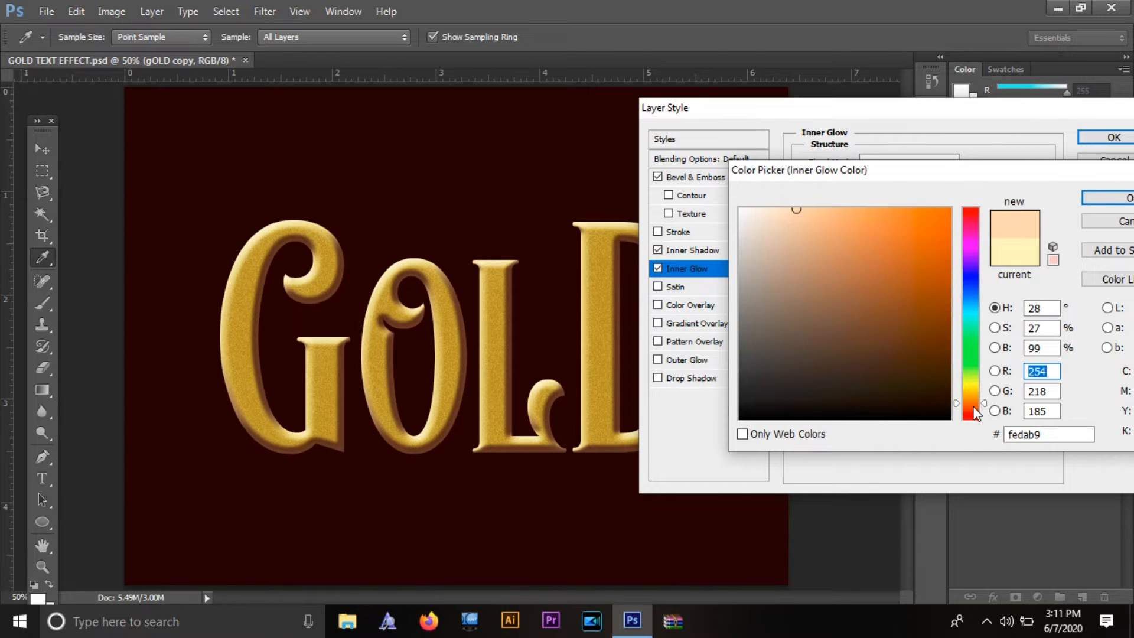
click(923, 381)
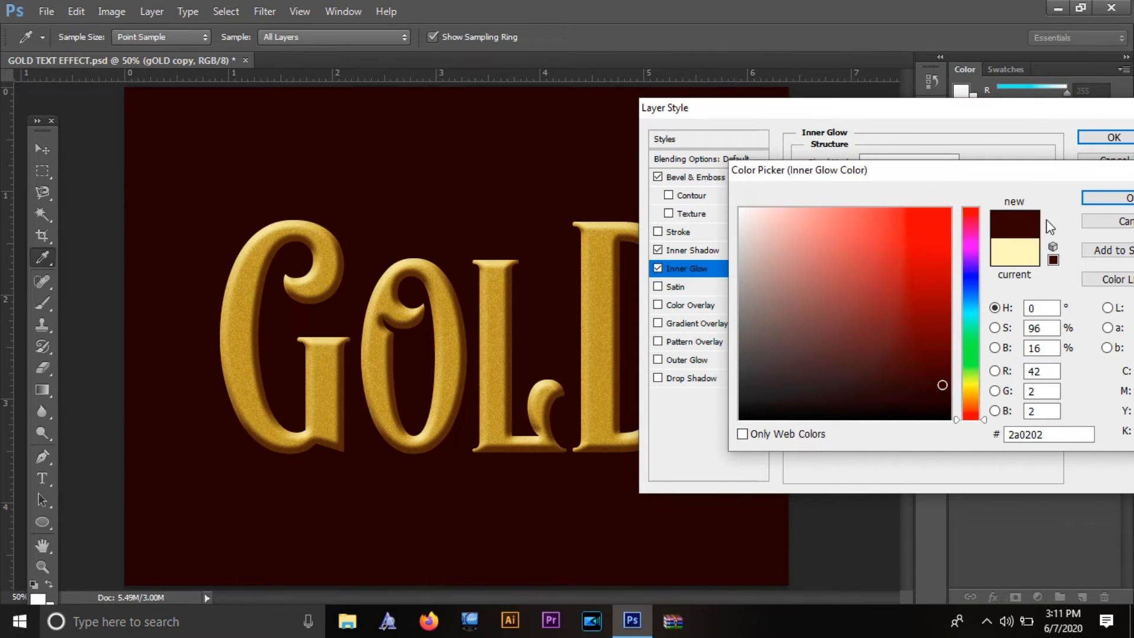
click(1103, 203)
drag(867, 303, 920, 342)
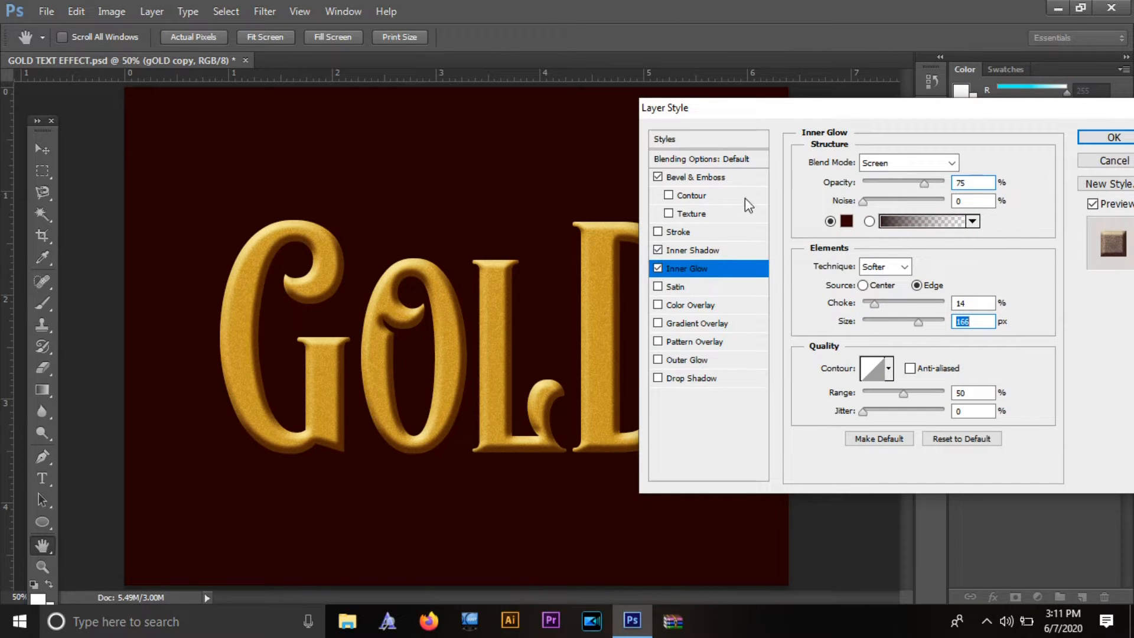
Add an inverted texture to the bevel at 202% scale and +26% depth, unlinked from the layer
click(683, 216)
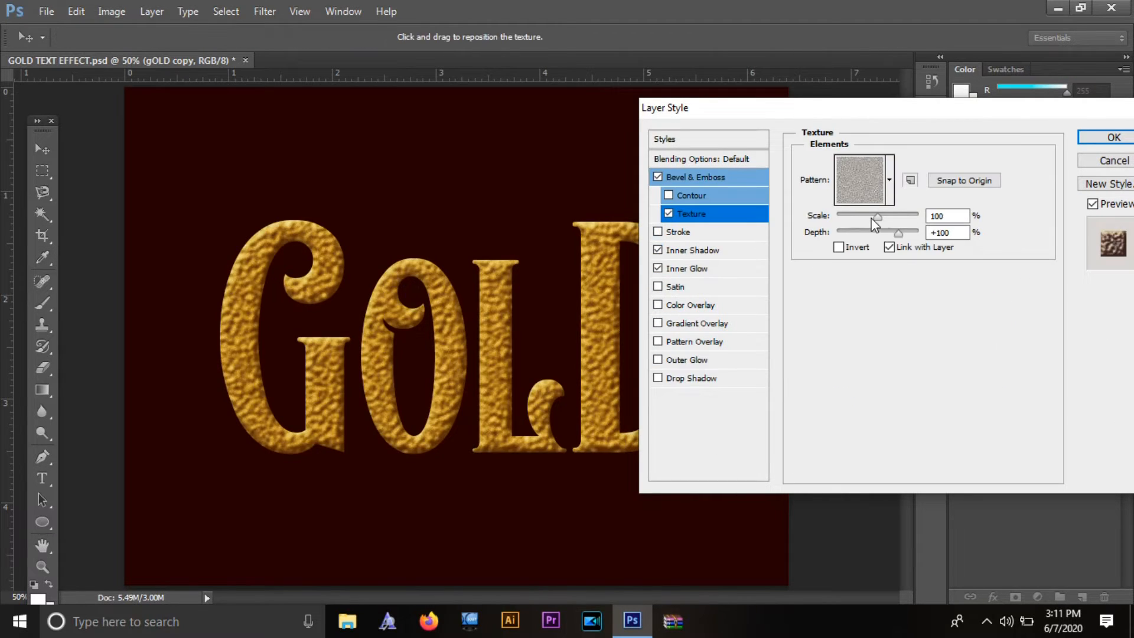
click(889, 180)
click(809, 257)
click(917, 234)
click(890, 179)
drag(878, 217, 895, 237)
click(843, 248)
drag(855, 221, 887, 228)
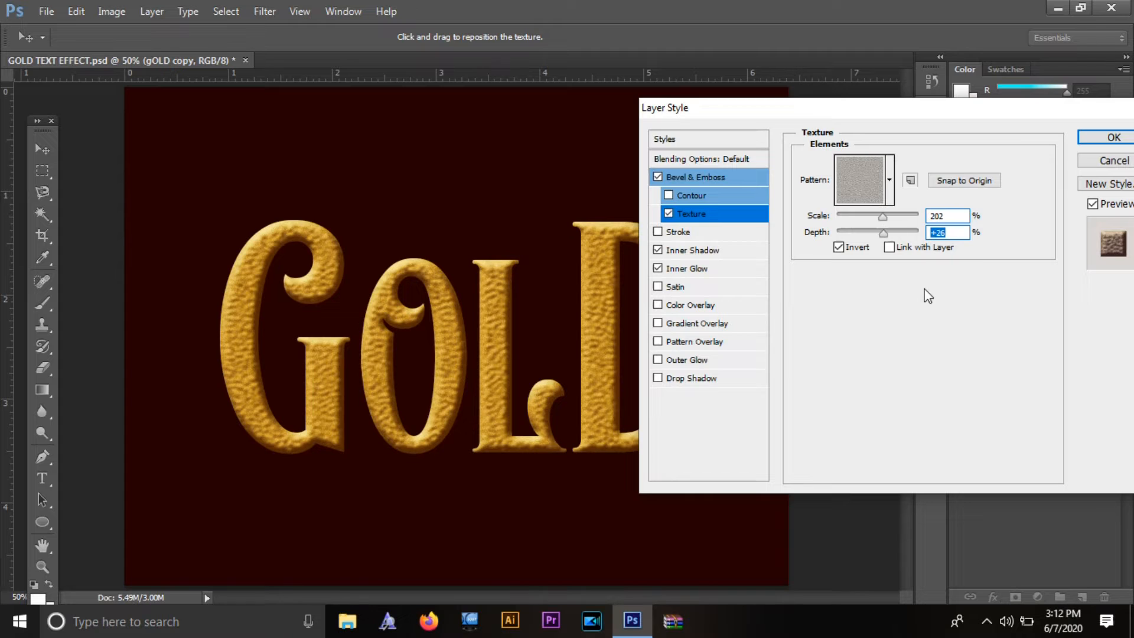
Switch the bevel texture to the first pattern in the library, with 61% scale and +55% depth
text(78)
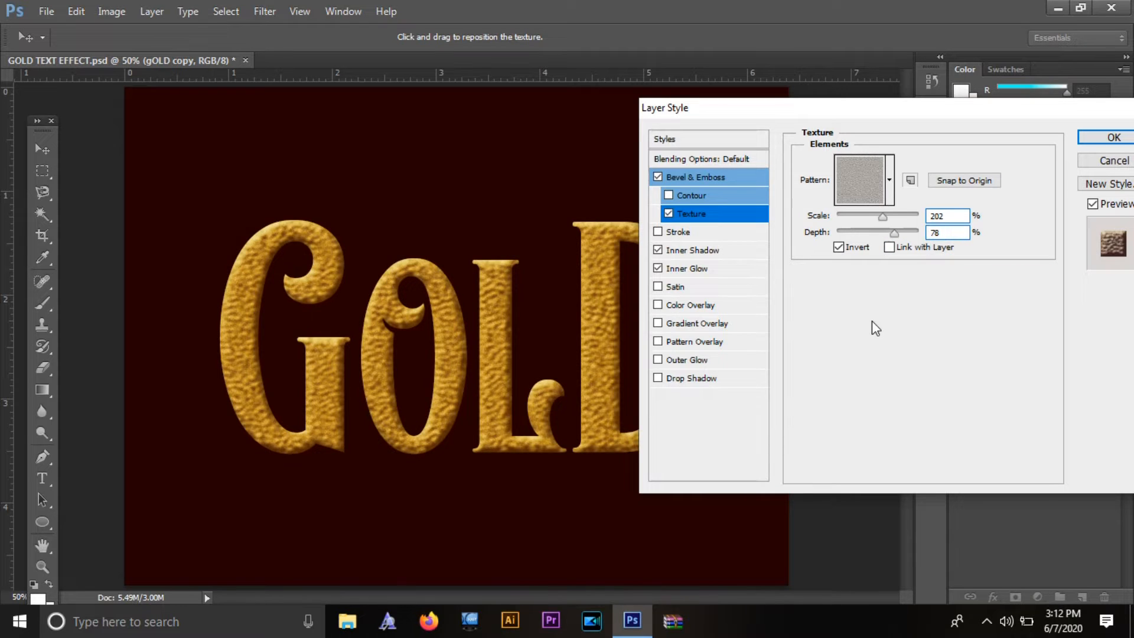
click(866, 193)
click(810, 257)
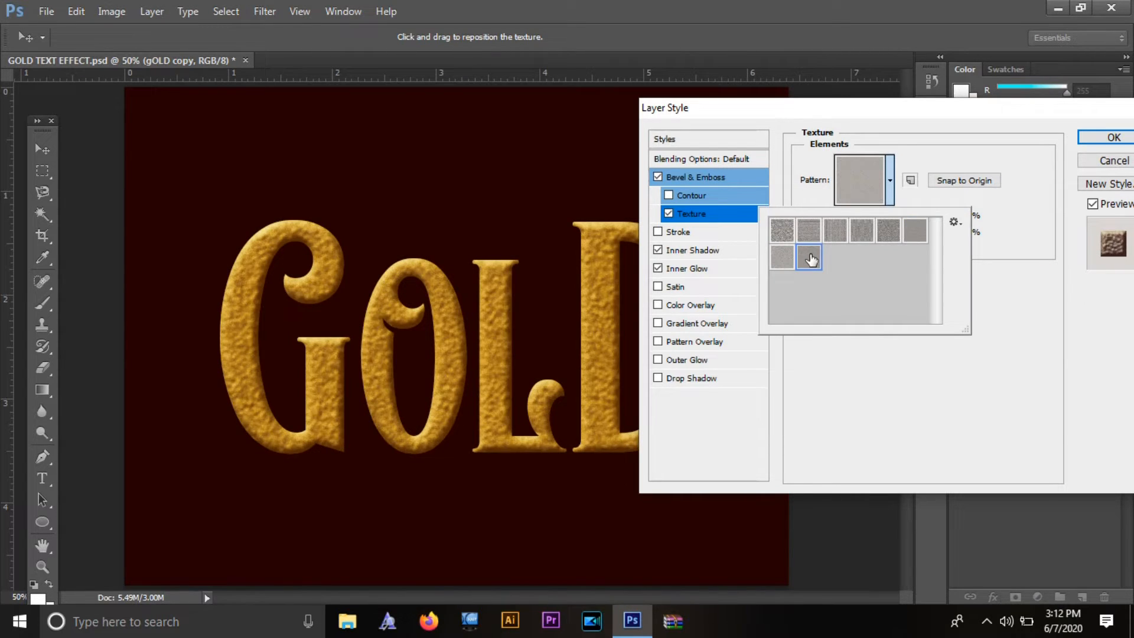
click(782, 258)
click(782, 231)
click(813, 197)
mouse_move(883, 215)
mouse_down()
mouse_move(854, 221)
mouse_move(899, 232)
mouse_move(889, 235)
mouse_up()
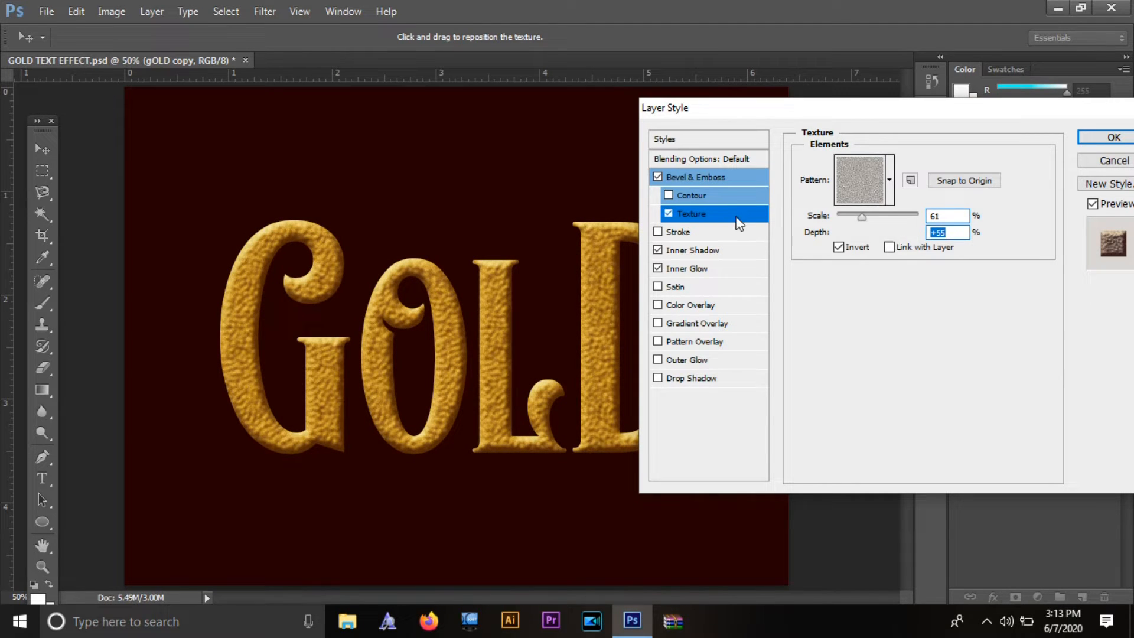
Enable the bevel's Contour with an 11% range, keeping Inner Shadow on
click(716, 194)
drag(883, 191, 851, 196)
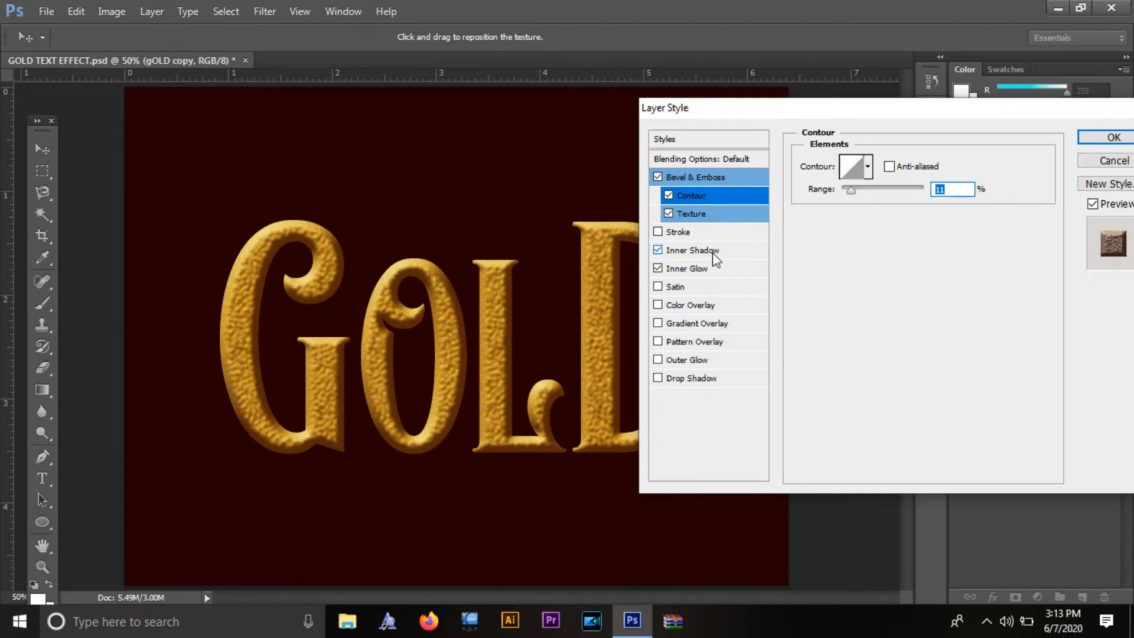
click(657, 250)
click(657, 250)
Set the bevel to Smooth technique, 195% depth, 18 px size, 4 px soften and 45% highlight opacity
click(704, 179)
drag(916, 207, 989, 212)
drag(884, 237, 889, 261)
click(939, 204)
drag(939, 204, 886, 204)
click(913, 183)
click(895, 195)
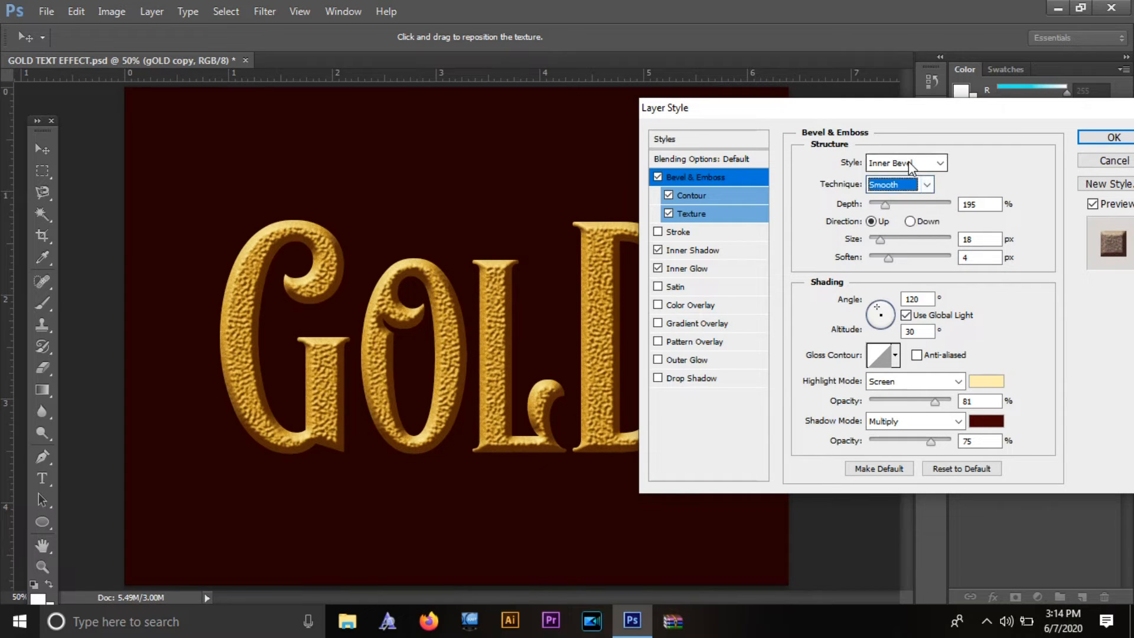
drag(935, 402, 906, 402)
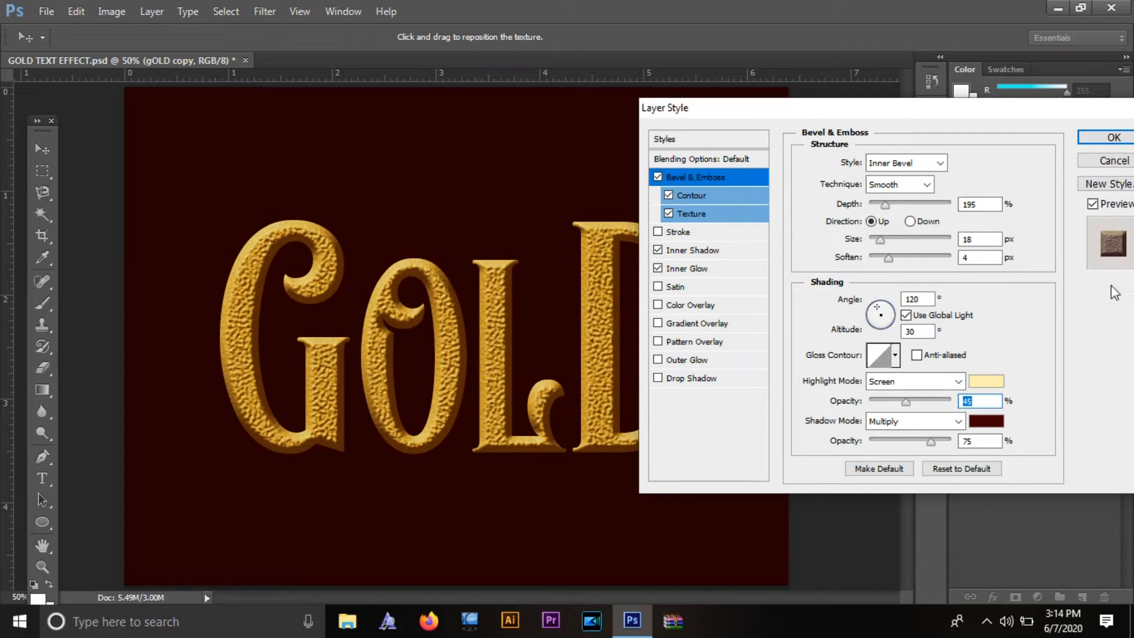
drag(894, 261, 886, 263)
Set the bevel texture to 57% scale and +242% depth, and apply the style with a 29 px bevel size
click(691, 213)
drag(866, 217, 902, 233)
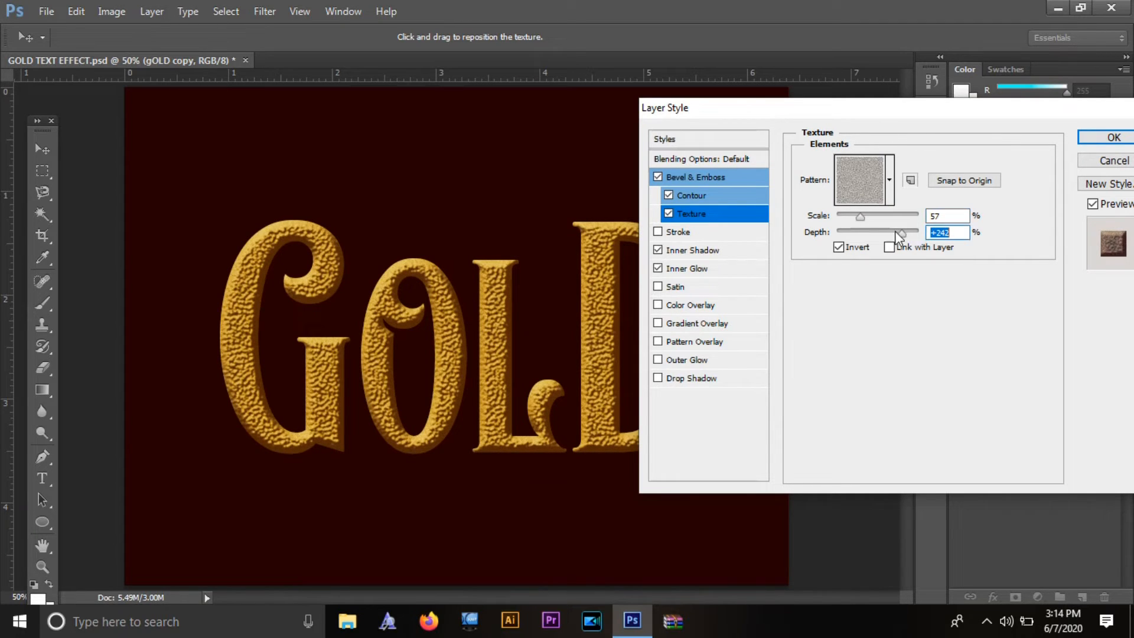
click(703, 178)
mouse_move(882, 257)
mouse_down()
mouse_move(894, 258)
mouse_move(884, 242)
mouse_up()
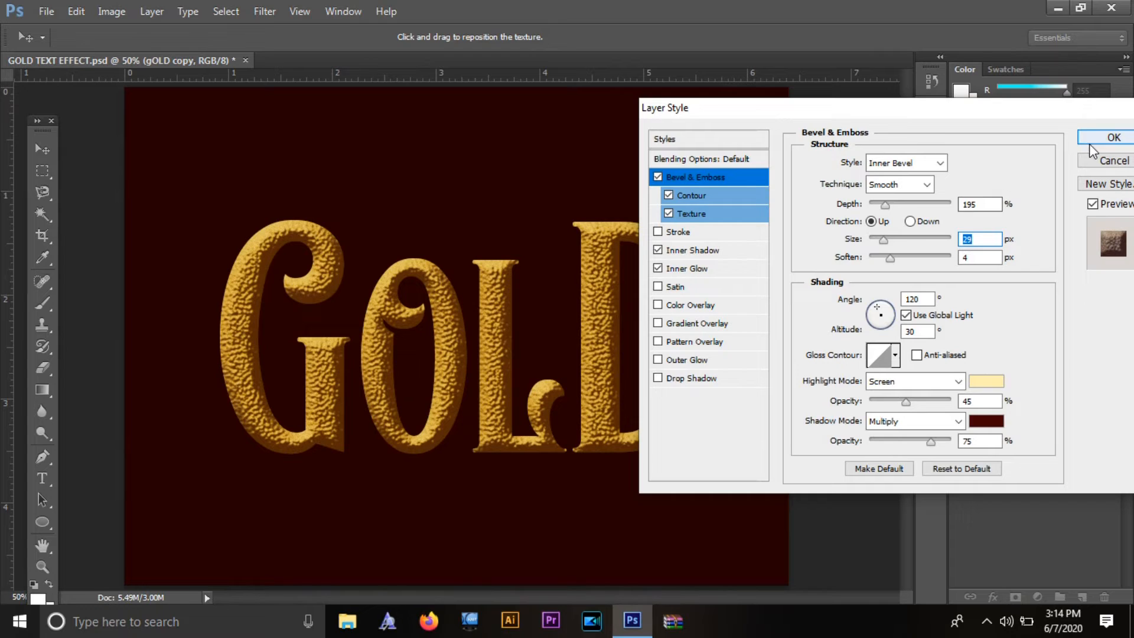
click(1114, 137)
Draw a large circle on a new layer between the text layers and the background layer
click(1083, 596)
drag(1047, 368, 1046, 503)
click(42, 522)
drag(182, 551, 798, 96)
Recolor the circle bright red and blur it by reapplying the last used filter
double_click(998, 498)
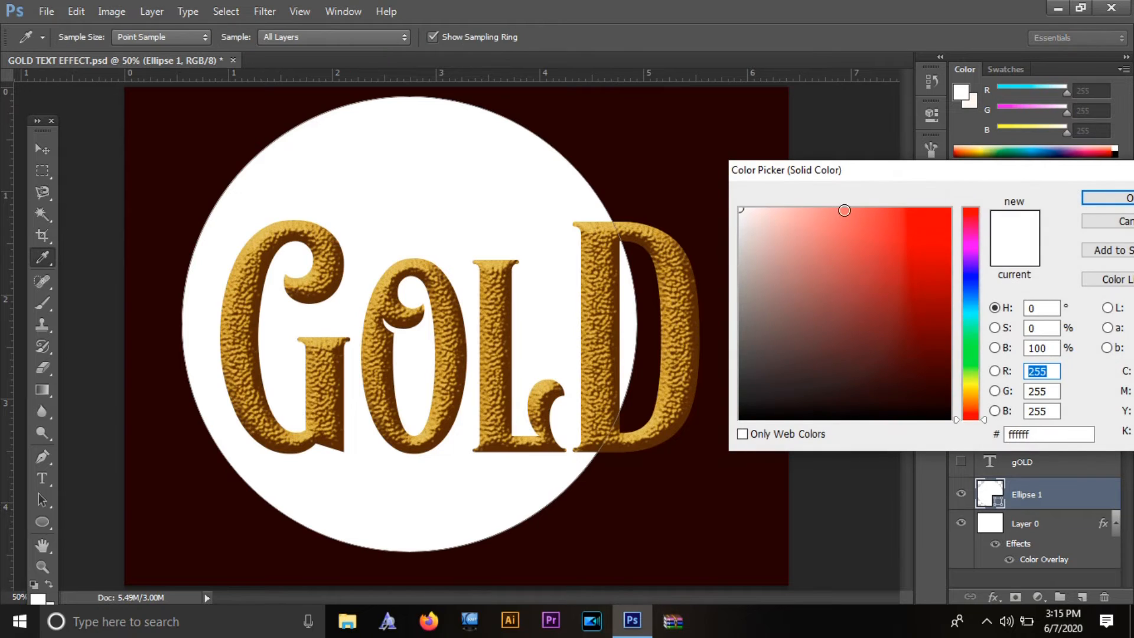
drag(844, 211, 951, 208)
click(278, 11)
click(301, 26)
Scale the blurred red circle to about 114%, centre it behind the text, and lower its layer opacity to 49%
key(ctrl+t)
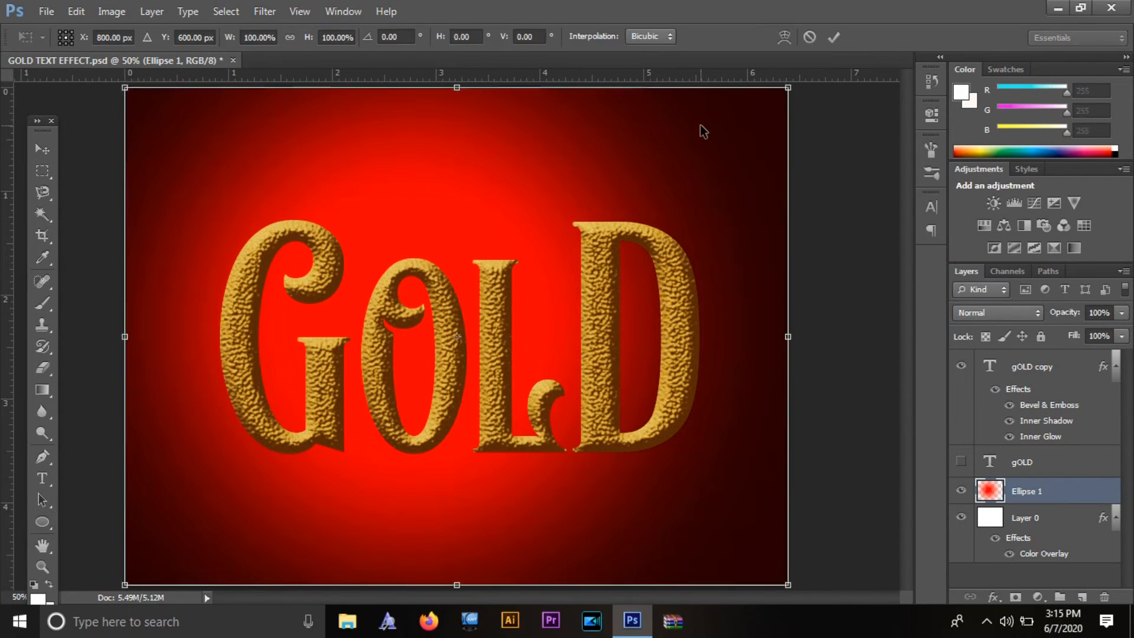
drag(789, 87, 836, 86)
drag(630, 144, 676, 167)
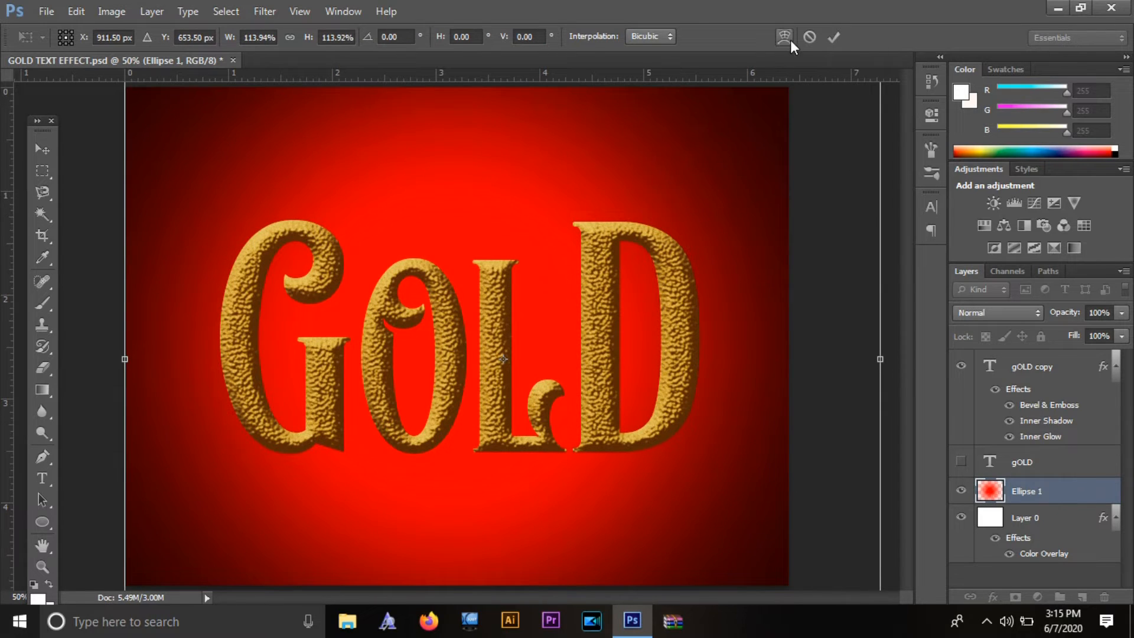
click(834, 36)
click(1122, 312)
drag(1099, 326, 1079, 332)
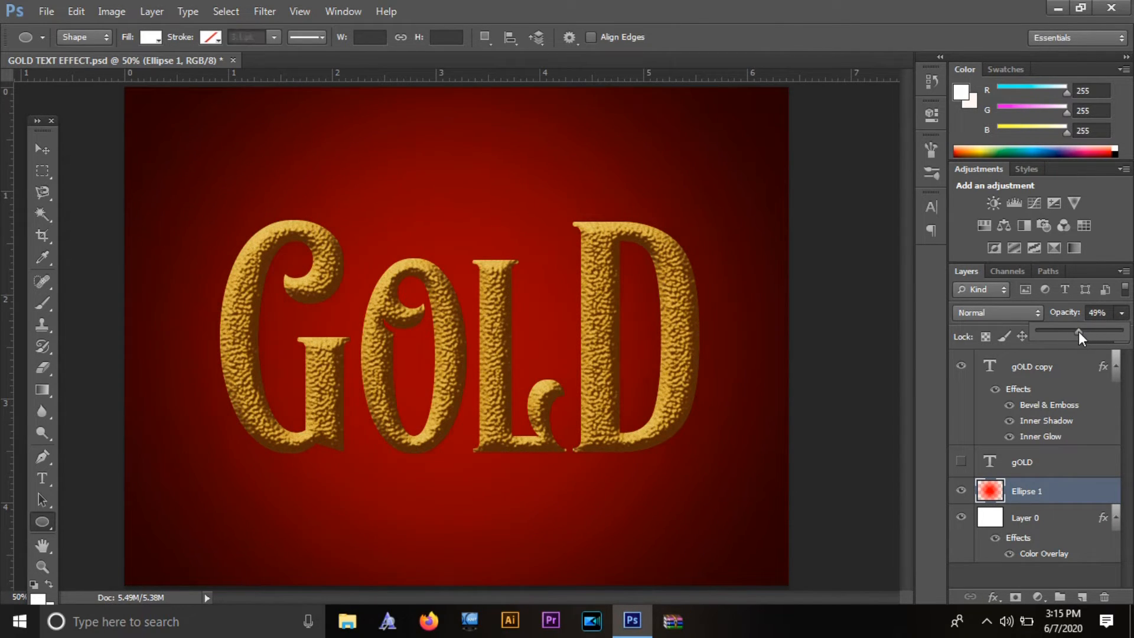
Duplicate the gOLD copy text layer, then hide and lock the gOLD copy original
click(39, 152)
click(689, 392)
key(ctrl+j)
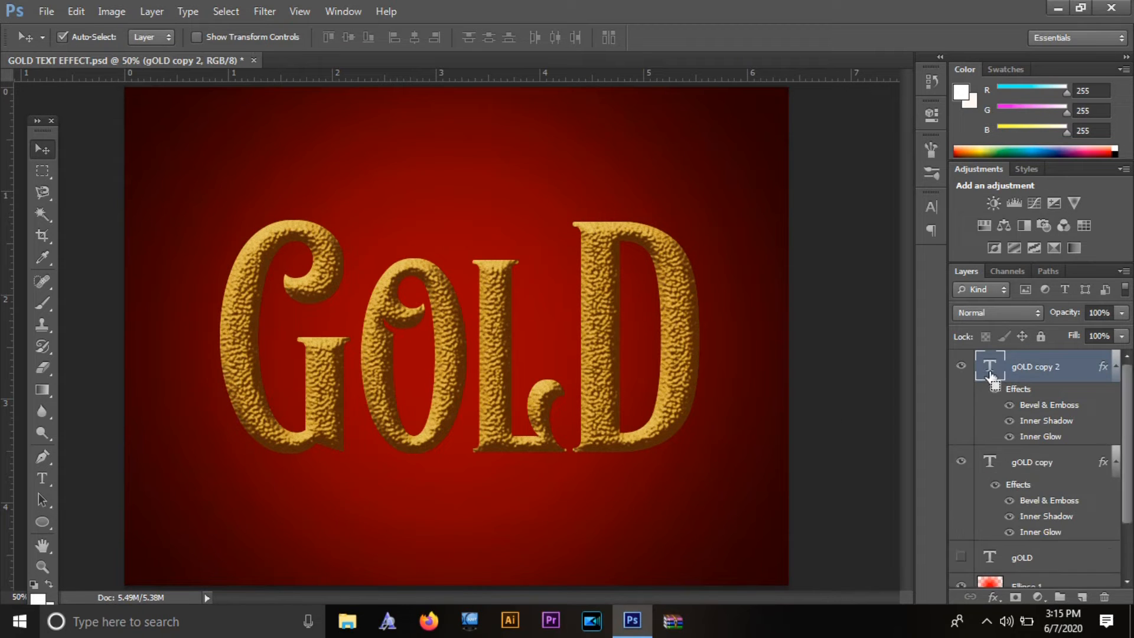
click(961, 462)
click(1057, 456)
click(963, 460)
click(1041, 337)
click(963, 462)
click(1014, 371)
Add a Drop Shadow to gOLD copy 2 with 129° angle, 87 px distance, 0% spread and 49 px size
click(993, 597)
click(1003, 581)
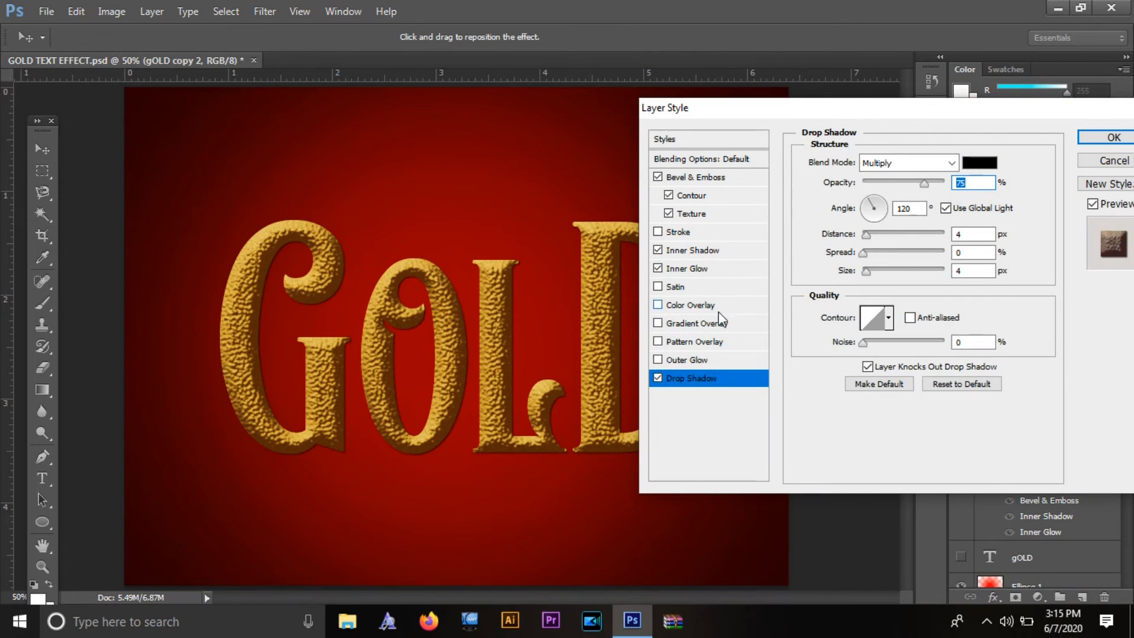
drag(867, 236, 907, 248)
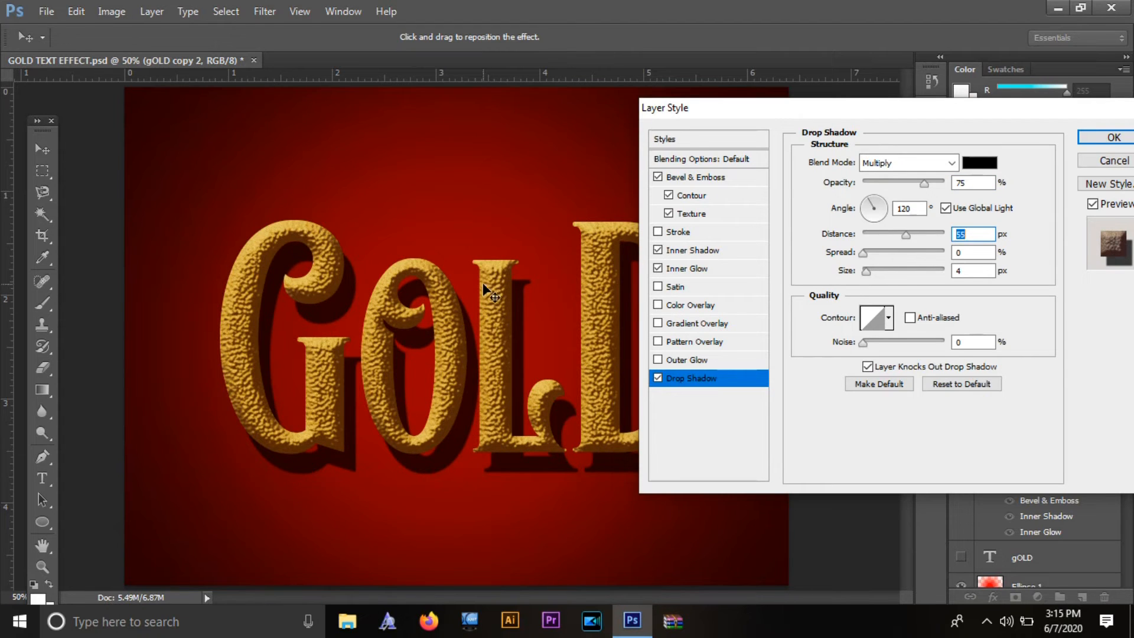
click(879, 272)
drag(937, 111, 1028, 113)
drag(997, 235, 1010, 235)
click(958, 202)
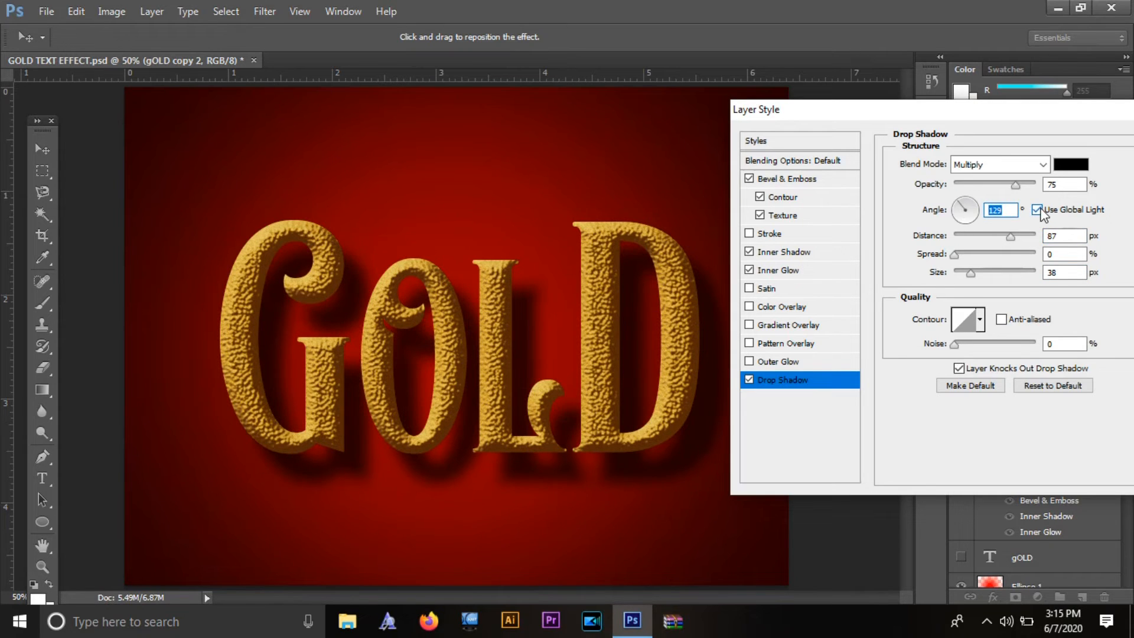
click(978, 273)
click(958, 256)
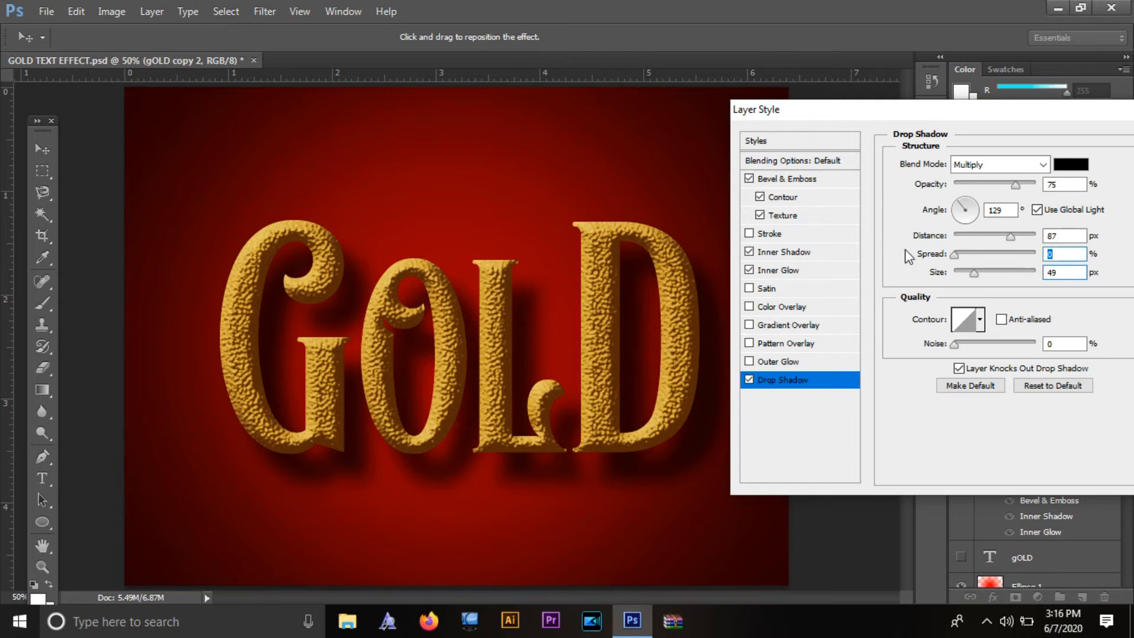
Sample the drop shadow color from the dark lower corner of the background and apply the layer style
drag(1099, 111, 1017, 109)
click(987, 165)
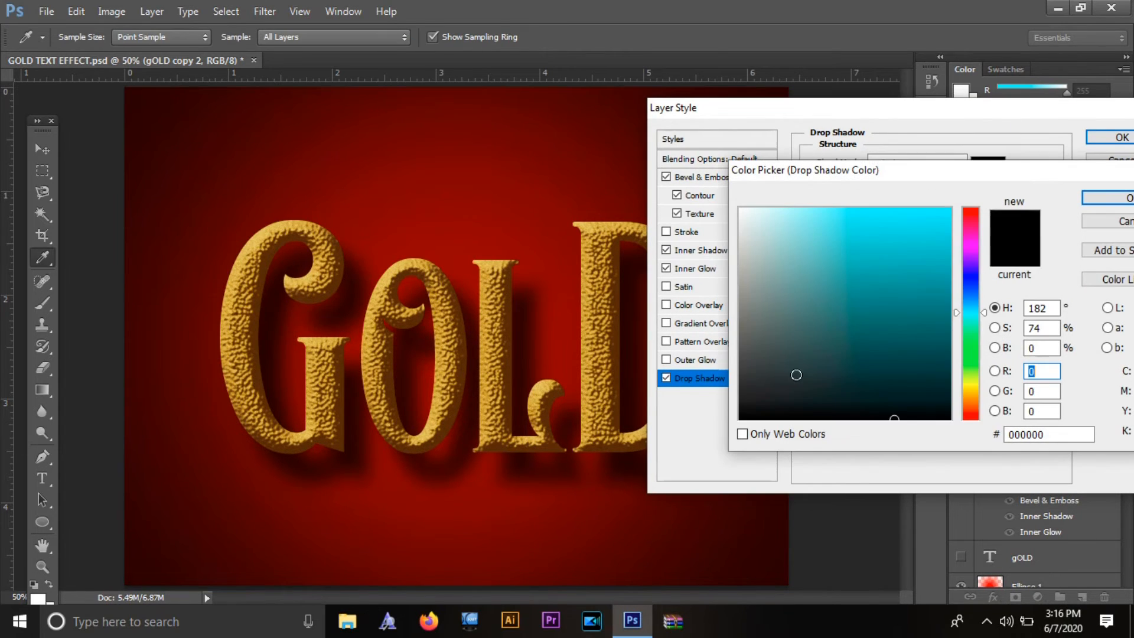
click(754, 544)
click(1106, 198)
click(1087, 144)
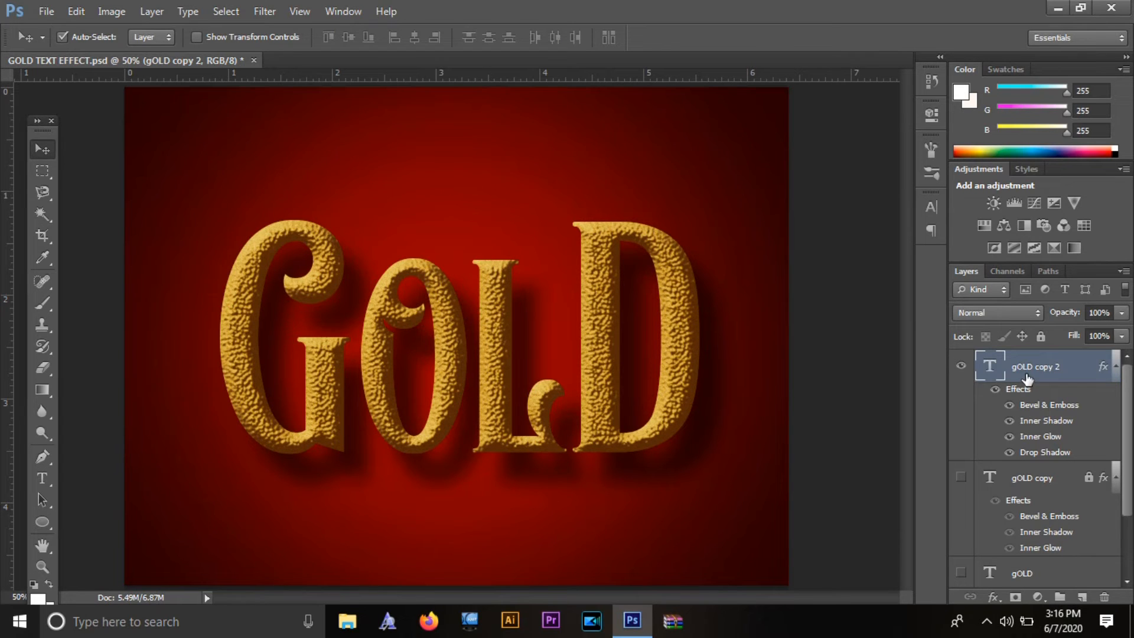
Rasterize the type of the gOLD copy 2 layer while keeping its layer effects
click(112, 12)
right_click(1014, 372)
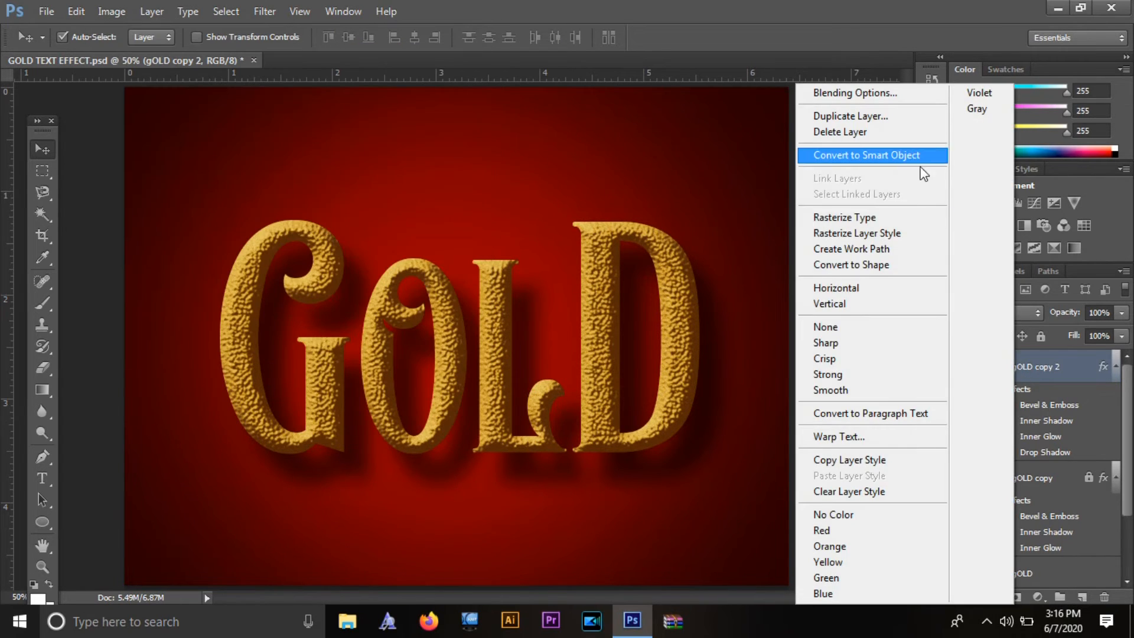
click(936, 157)
Adjust the text layer's Hue/Saturation to hue -3, saturation -7 and lightness +6
click(112, 11)
mouse_move(137, 53)
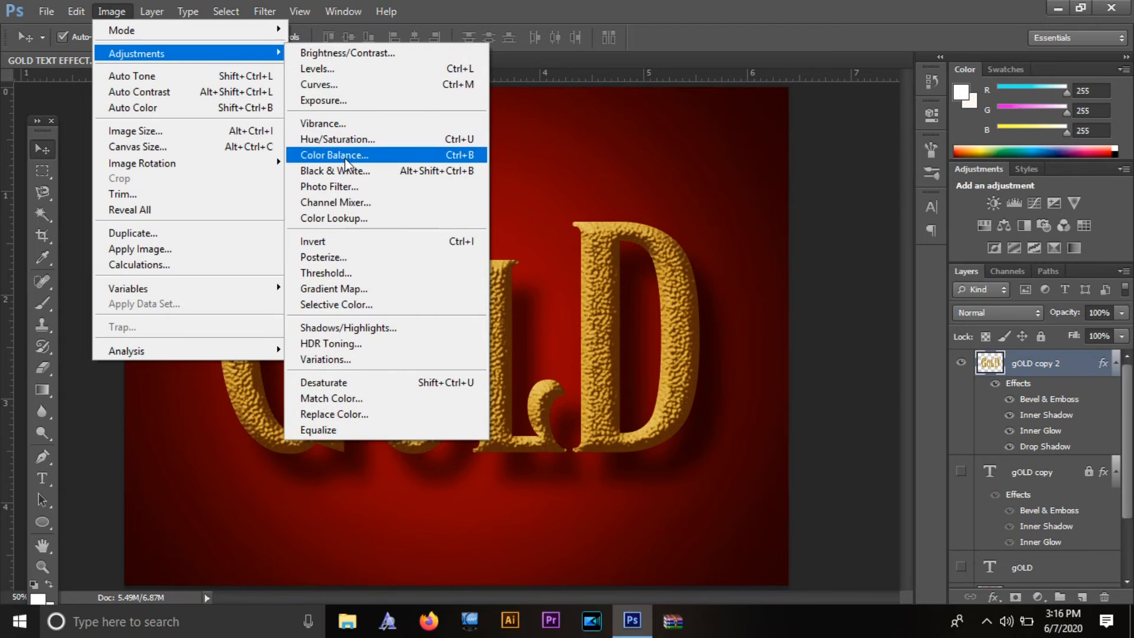
click(345, 142)
drag(898, 272, 892, 271)
drag(899, 230, 896, 232)
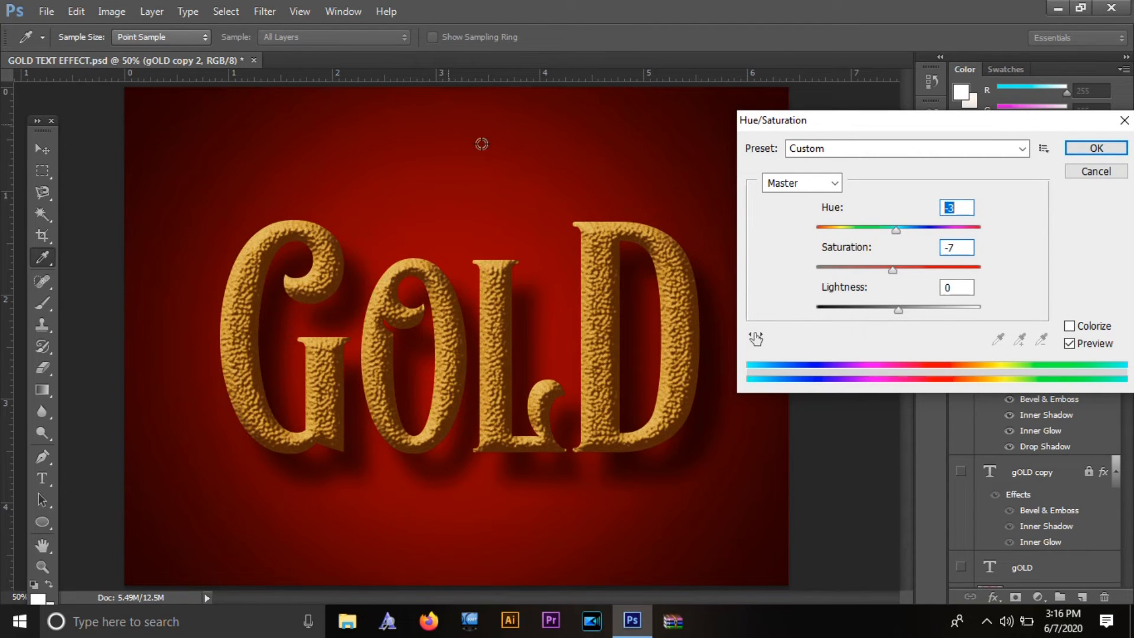
mouse_move(898, 311)
mouse_down()
mouse_move(880, 311)
mouse_move(909, 310)
mouse_up()
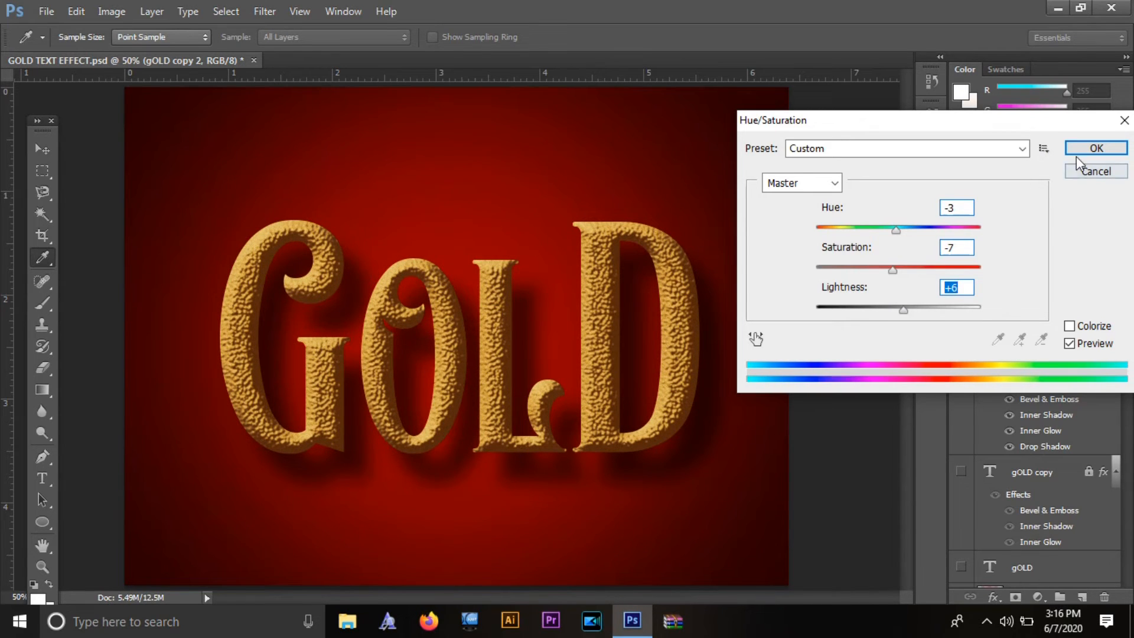
click(1081, 151)
Adjust the text layer's Brightness/Contrast to brightness -5 and contrast 48
click(112, 11)
mouse_move(136, 53)
click(358, 53)
drag(796, 239, 810, 239)
click(748, 196)
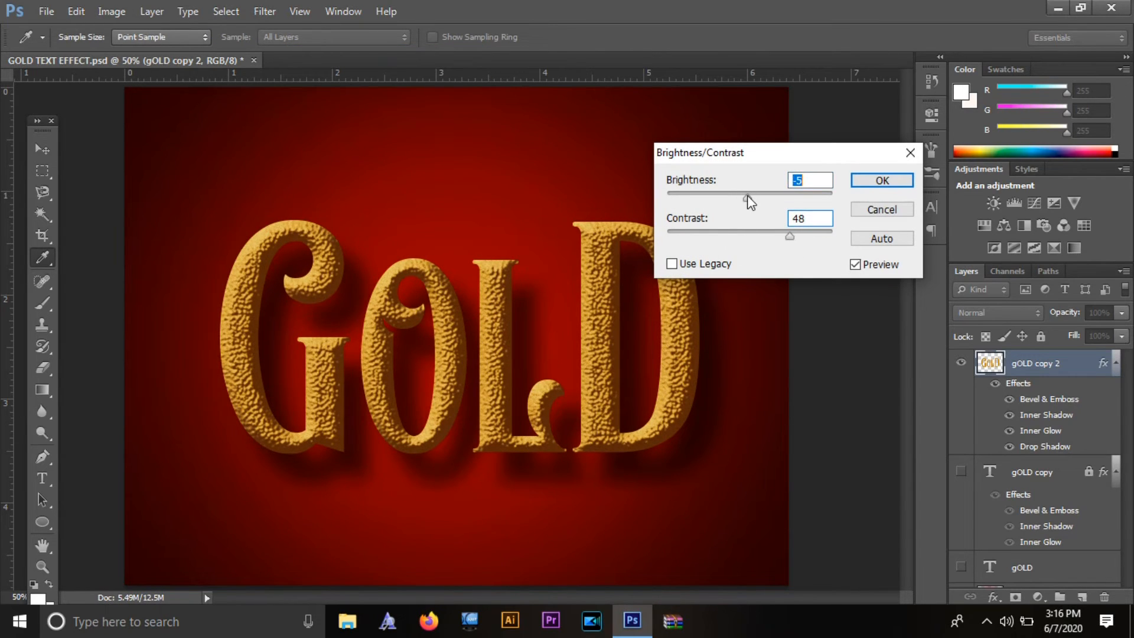
click(880, 181)
key(v)
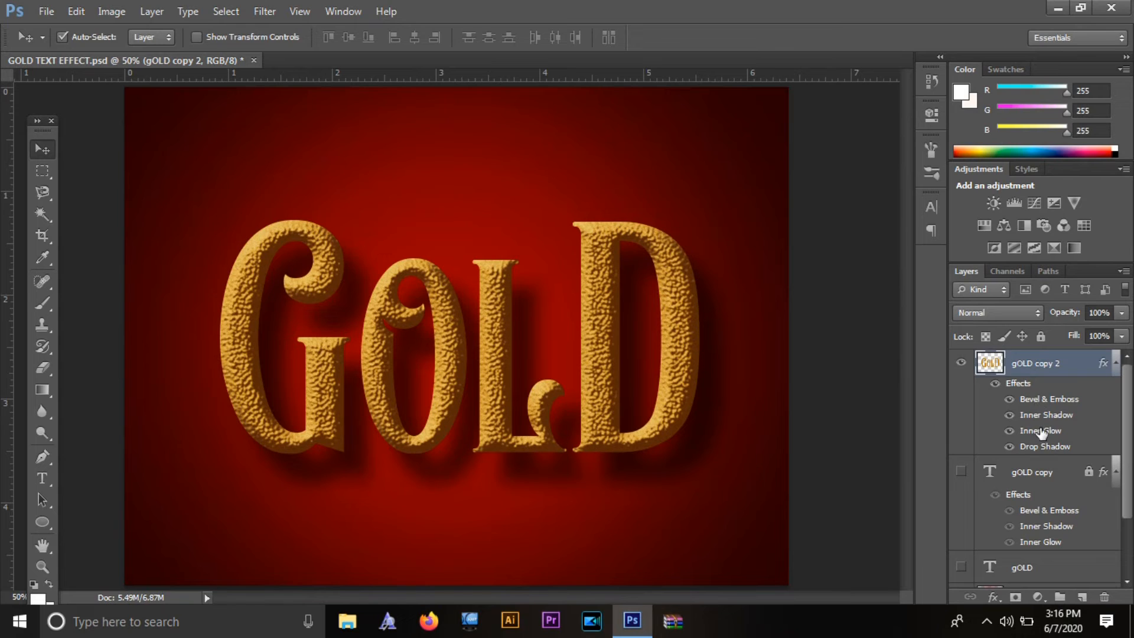
Try a different bevel texture pattern on gOLD copy 2 at 73% scale and +71% depth
double_click(1023, 401)
click(743, 214)
mouse_move(847, 211)
mouse_down()
mouse_move(910, 232)
mouse_move(853, 215)
mouse_up()
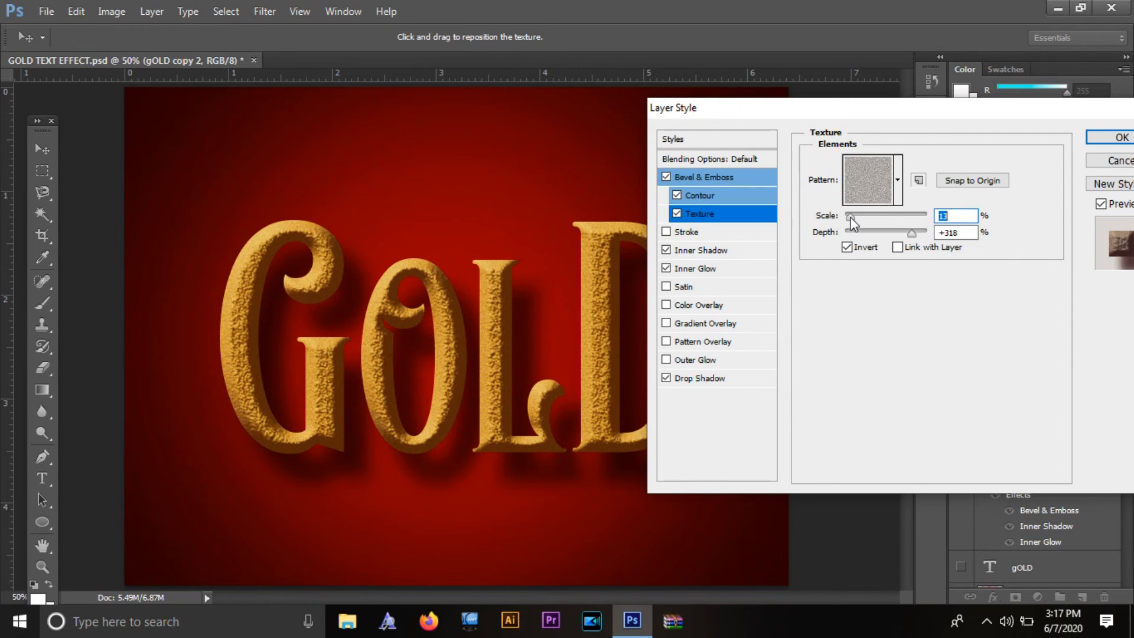
click(898, 180)
click(927, 233)
click(898, 180)
drag(853, 217, 878, 217)
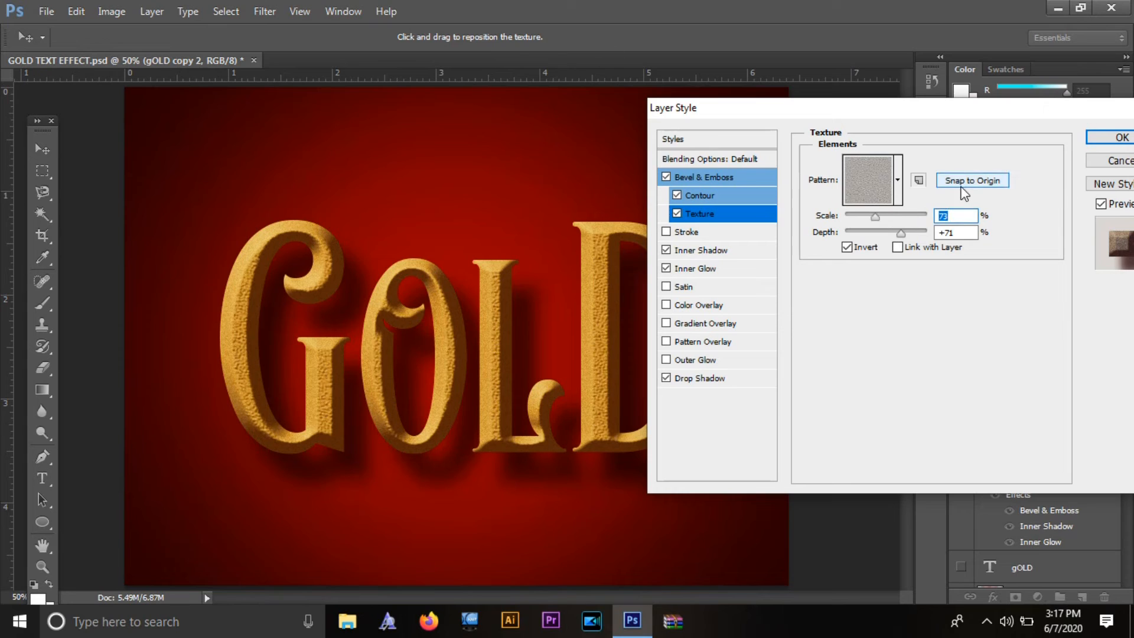
Compare other texture patterns, return to the first one, and set it to 1% scale and +204% depth
click(898, 180)
click(899, 236)
click(934, 236)
click(867, 231)
click(797, 257)
click(923, 231)
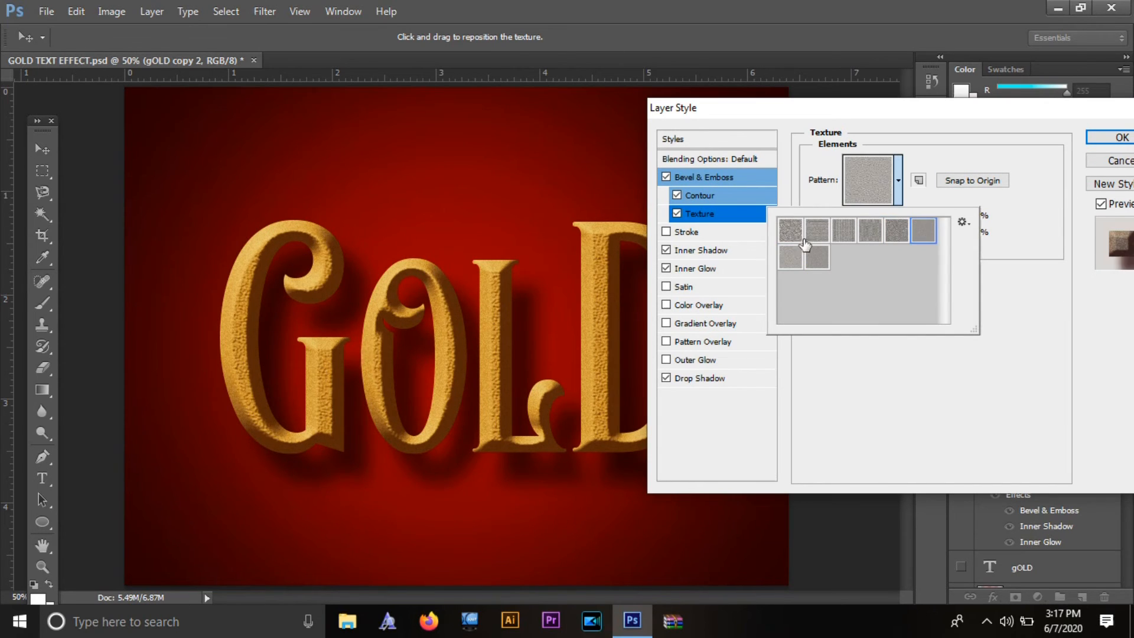
click(792, 231)
click(922, 198)
drag(876, 217, 909, 232)
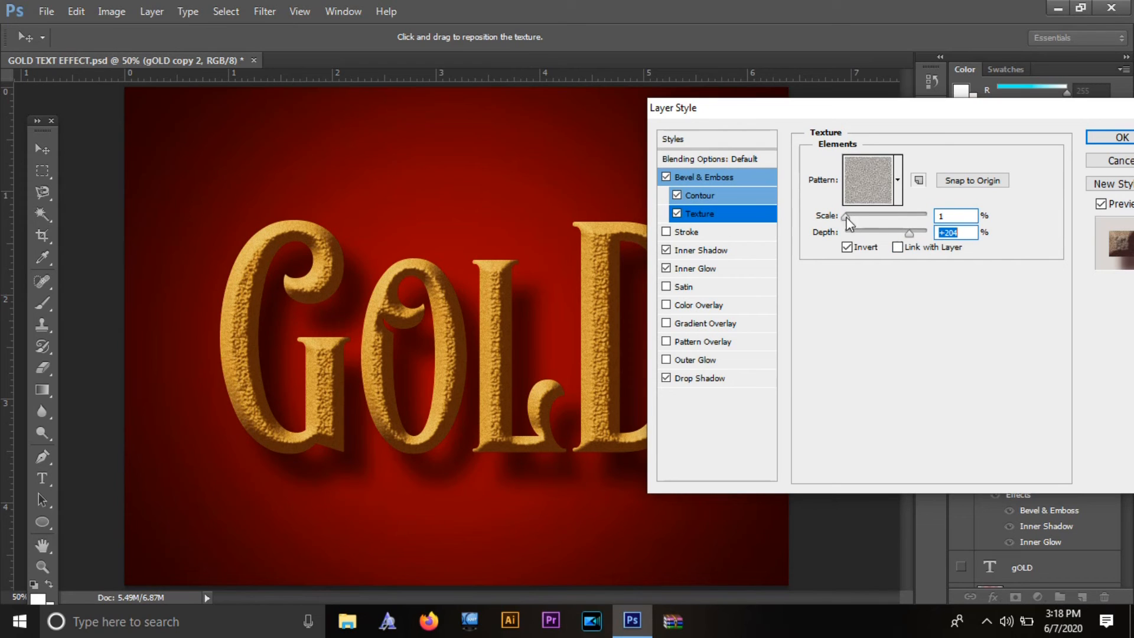
Set the text's bevel to 358% depth, 16 px size and 1 px soften
click(692, 198)
click(714, 177)
drag(903, 259, 863, 258)
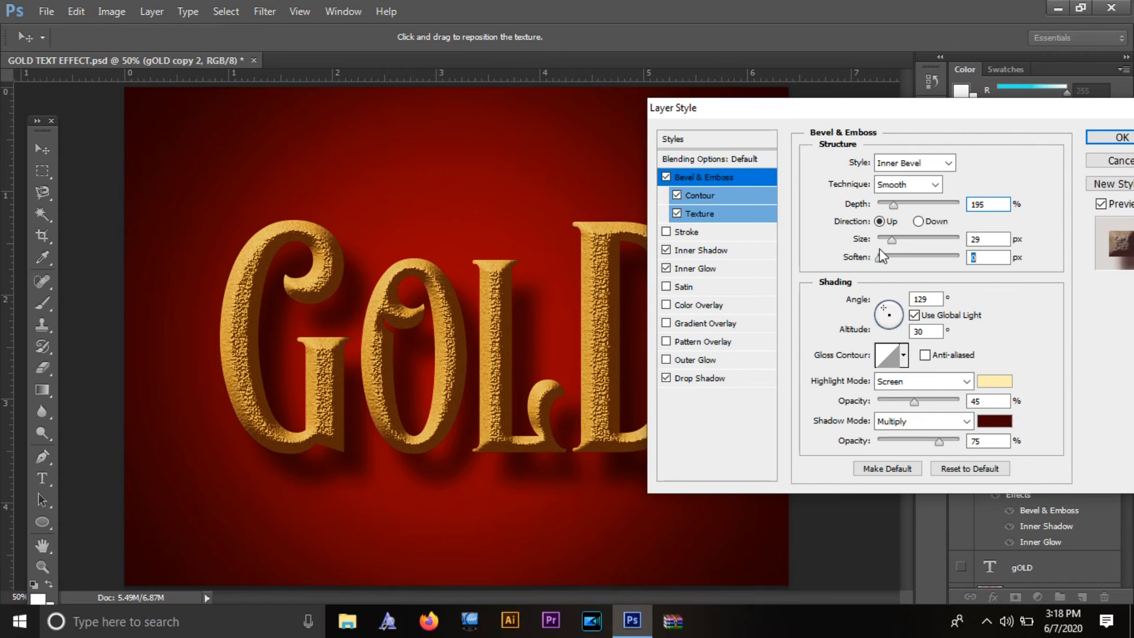
drag(881, 261, 932, 205)
click(882, 256)
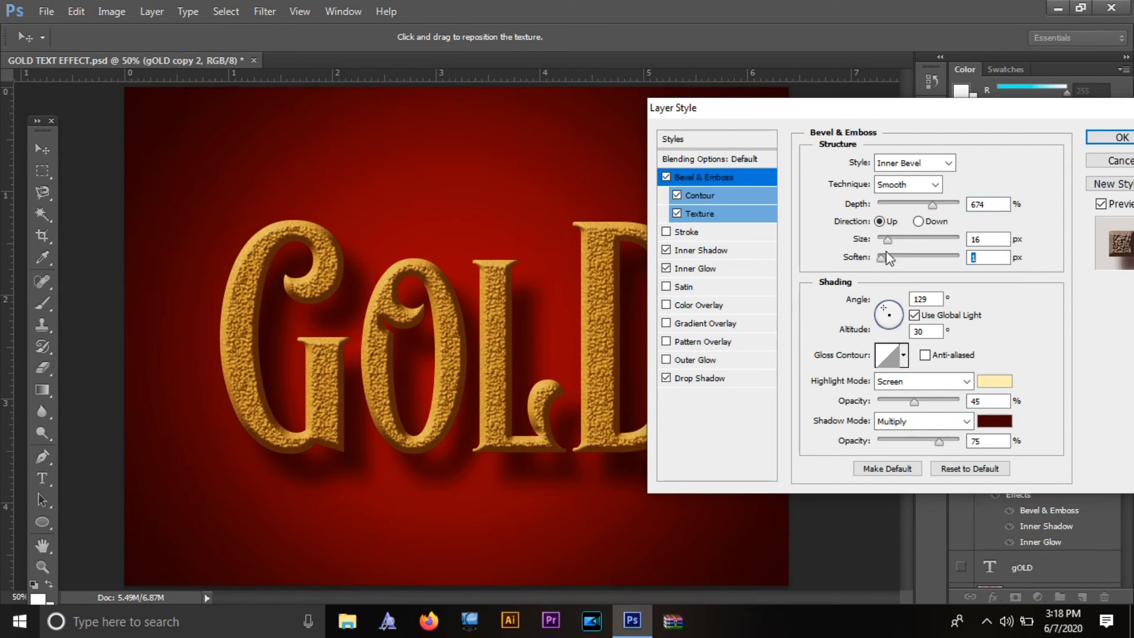
mouse_move(910, 204)
mouse_down()
mouse_move(854, 214)
mouse_move(906, 204)
mouse_up()
click(883, 257)
click(884, 257)
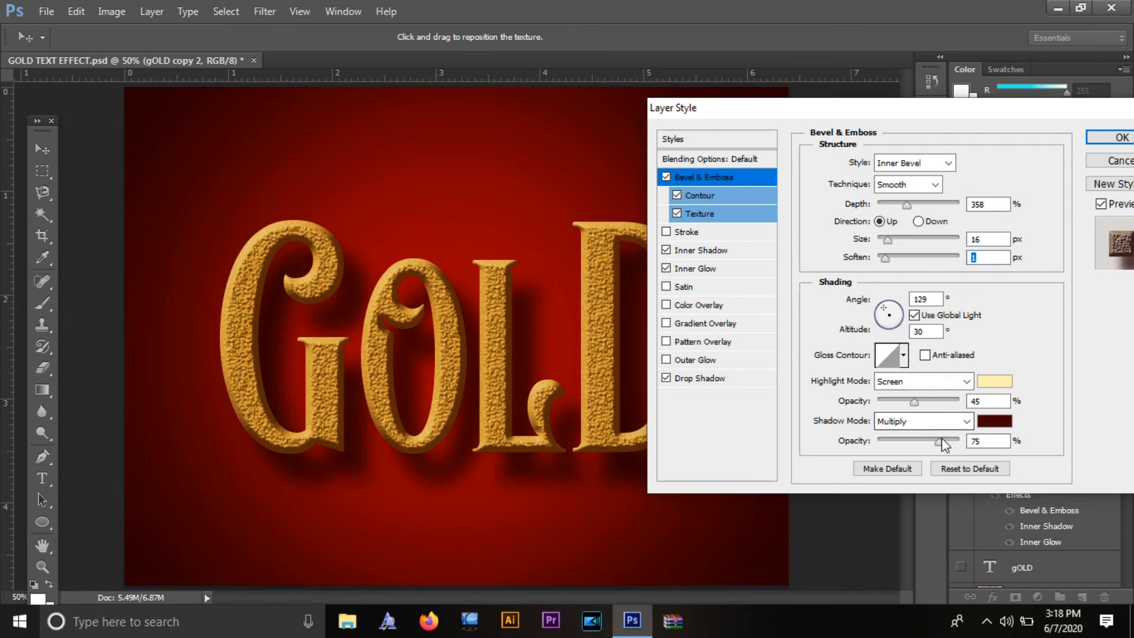
Set the bevel's highlight opacity to 63% and shadow opacity to 86%, apply the style and save the document
drag(914, 401, 919, 402)
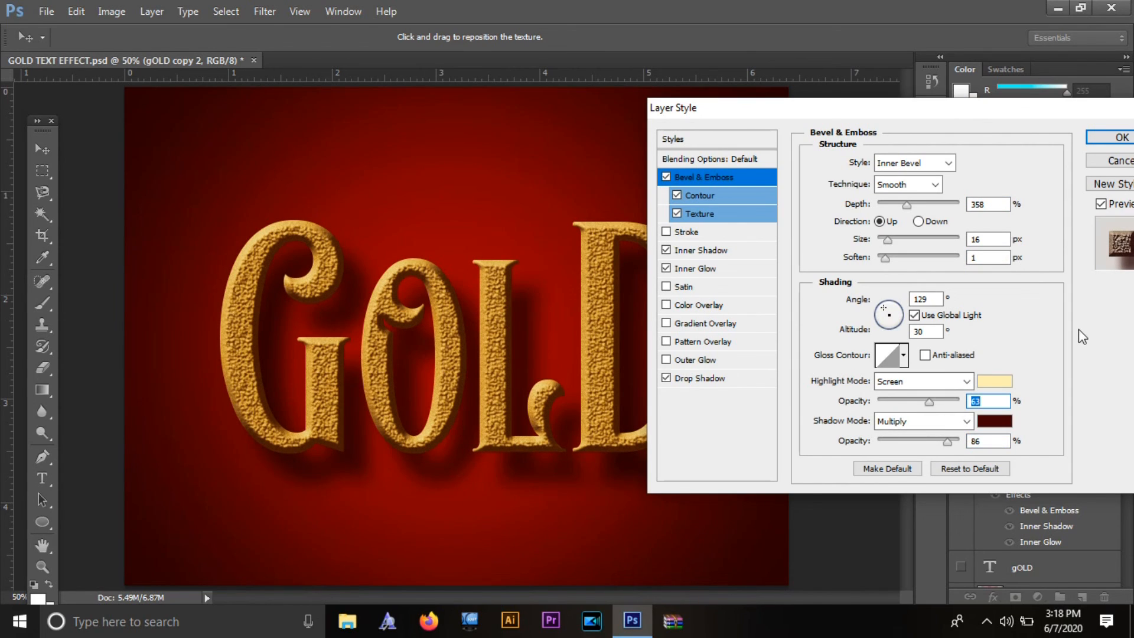
key(Return)
key(ctrl+s)
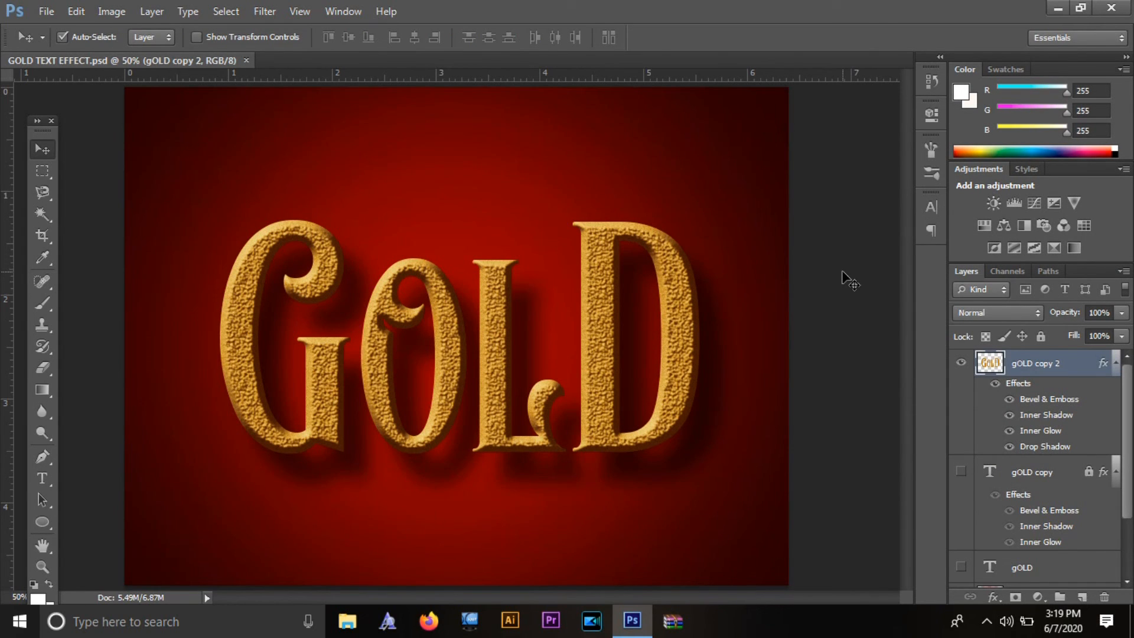